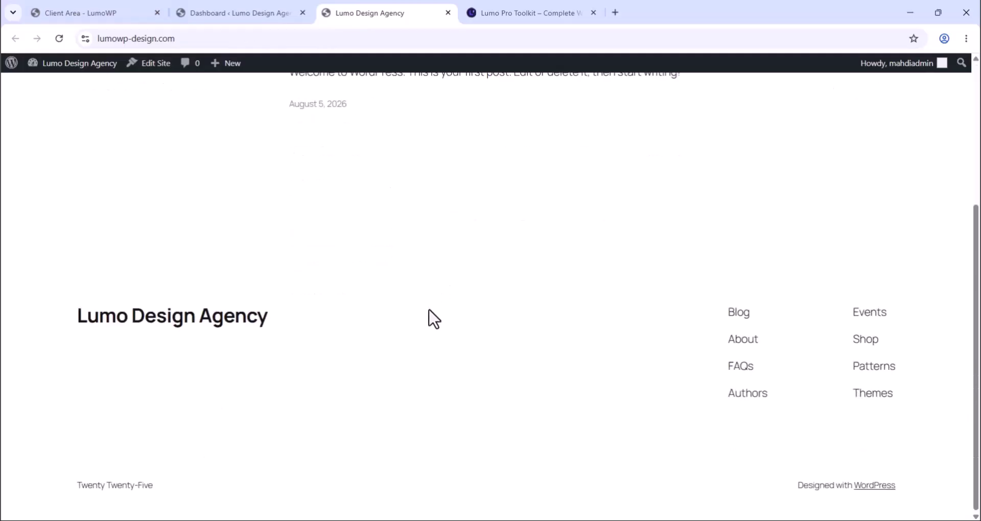
scroll(431, 327, "up", 5)
triple_click(215, 271)
left_click(214, 271)
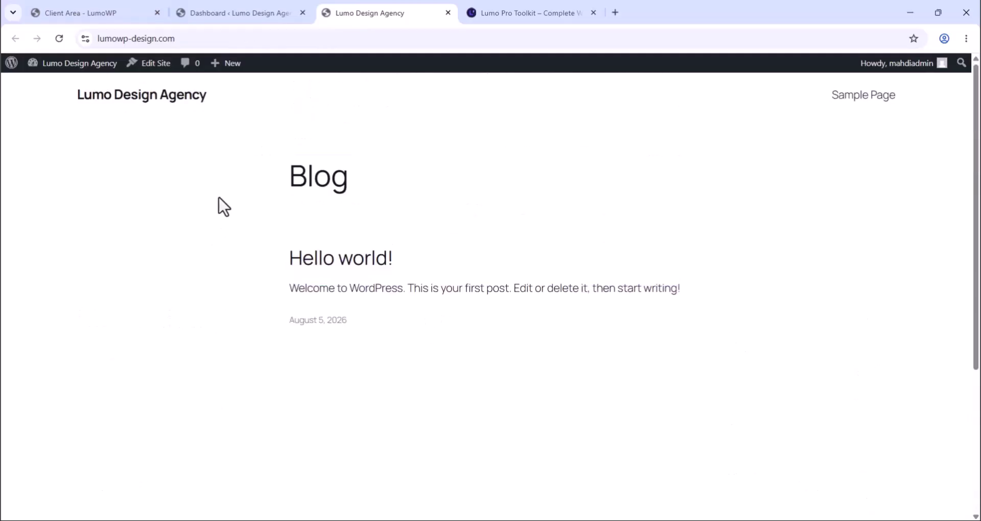
Install the Hello Elementor theme from the WordPress theme directory and activate it
left_click(245, 12)
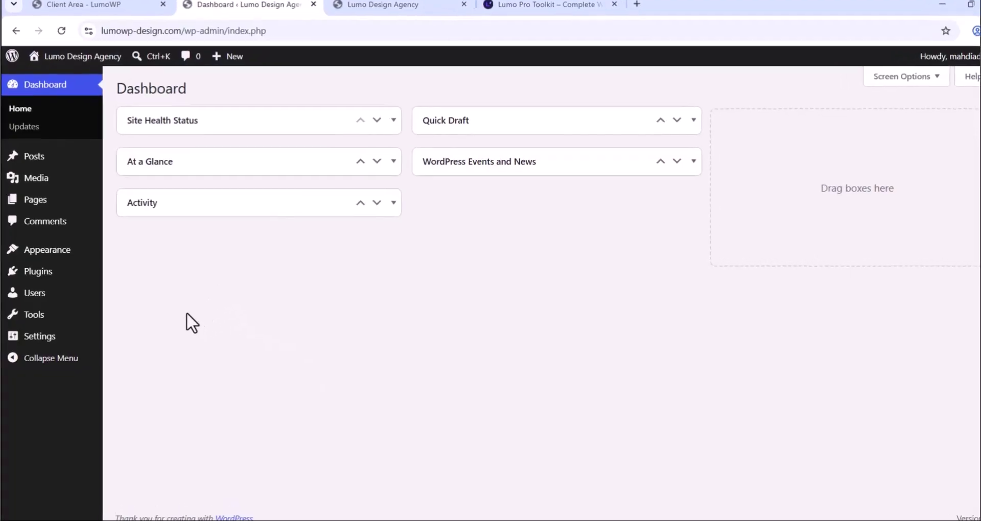
mouse_move(71, 251)
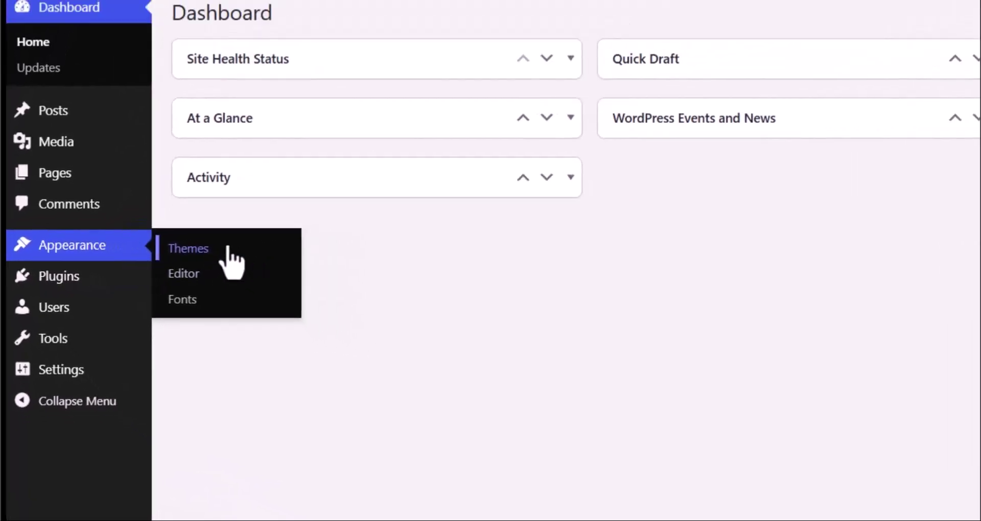
left_click(305, 244)
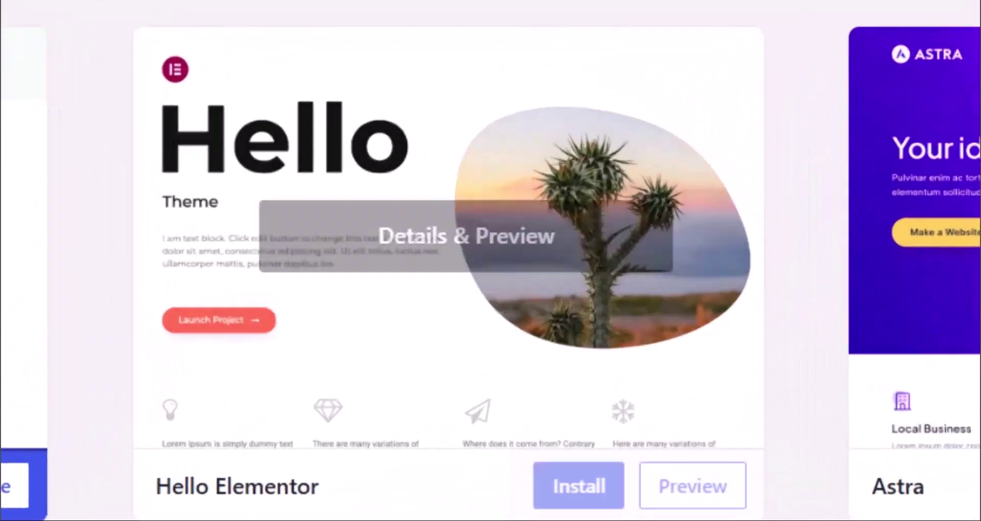
left_click(574, 487)
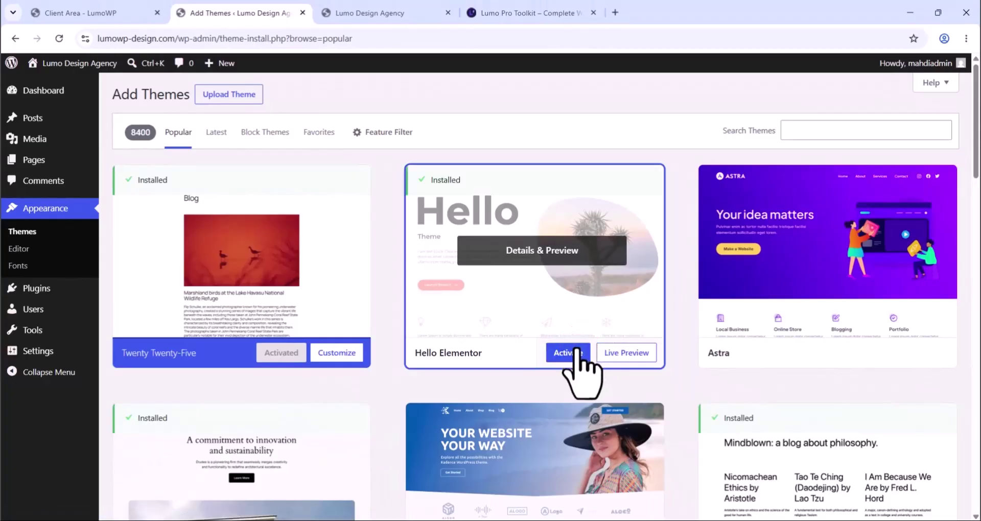
left_click(569, 353)
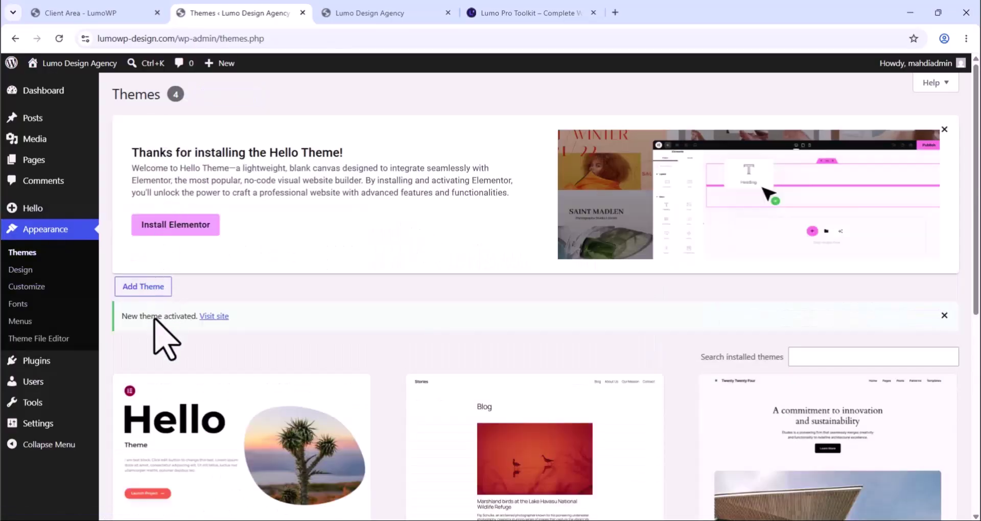
Dismiss the Hello Theme welcome banner on the Themes page
triple_click(155, 320)
left_click(391, 293)
left_click_drag(302, 129, 329, 236)
left_click(336, 224)
triple_click(268, 152)
left_click(382, 157)
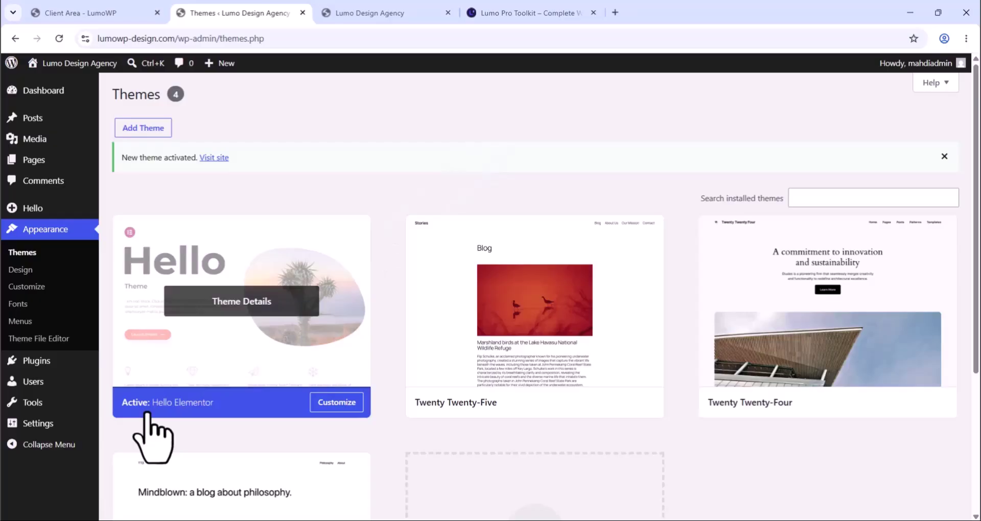
Search the WordPress plugin directory for "elementor"
left_click(205, 105)
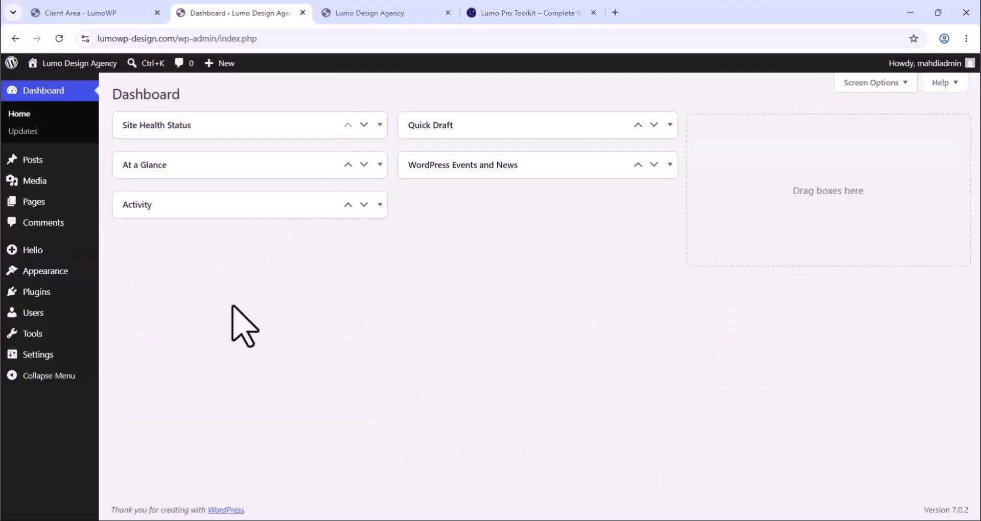
mouse_move(86, 293)
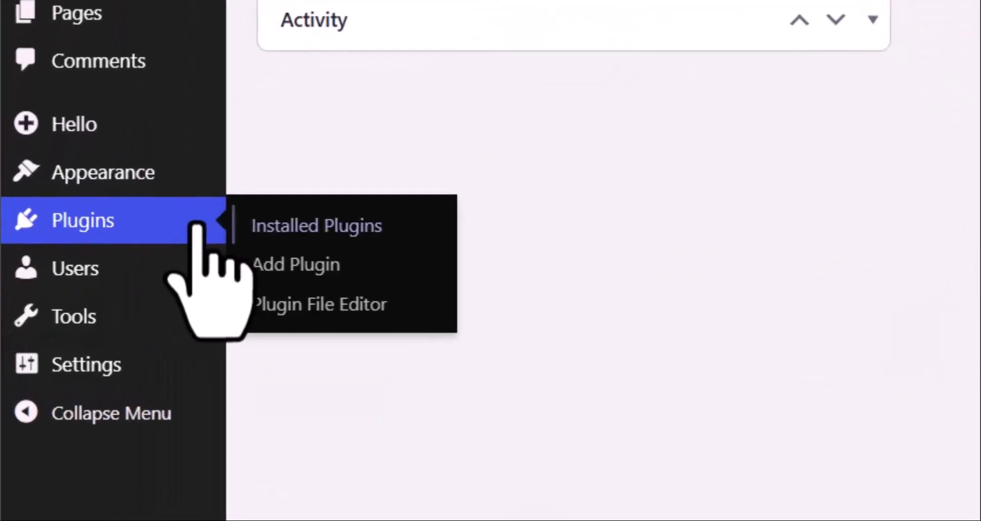
left_click(349, 273)
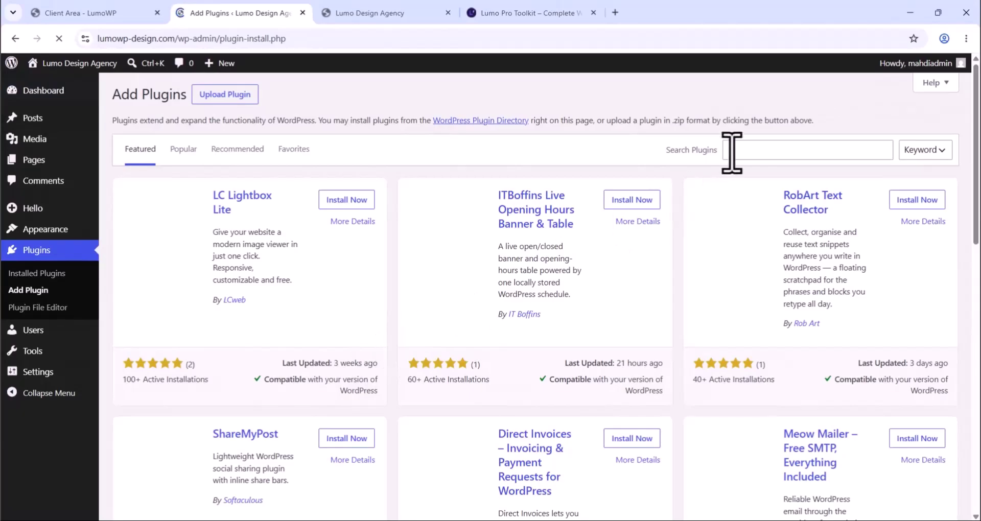
left_click(749, 151)
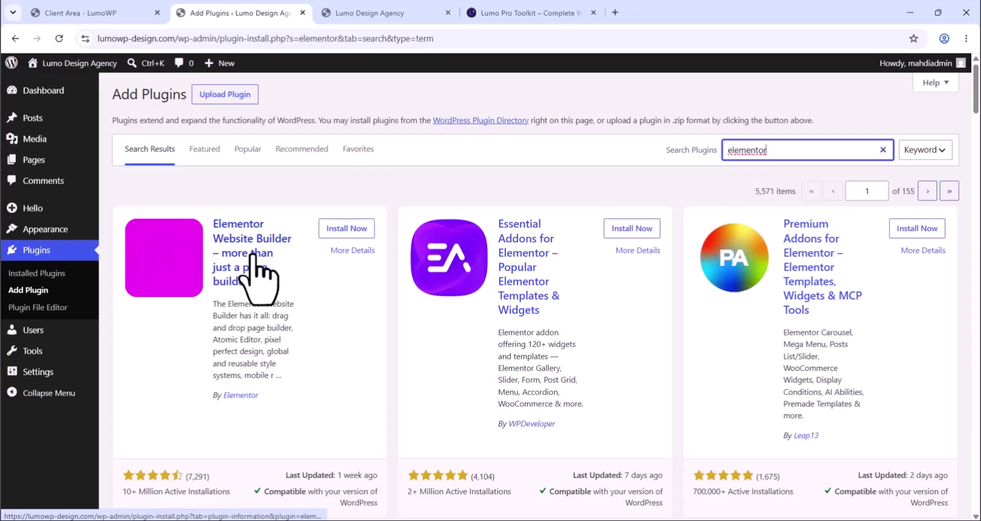
Install the Elementor Website Builder plugin from the search results and activate it
left_click(327, 269)
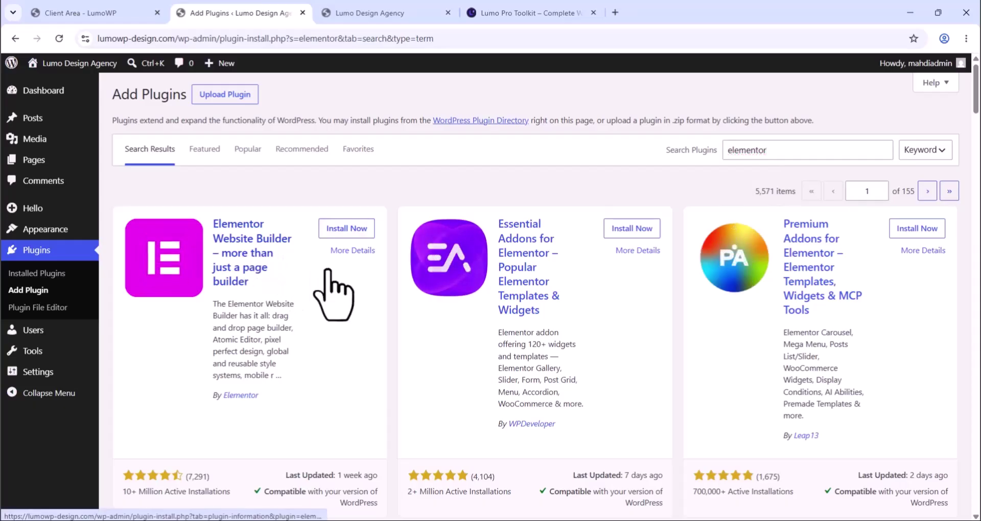
scroll(319, 388, "down", 1)
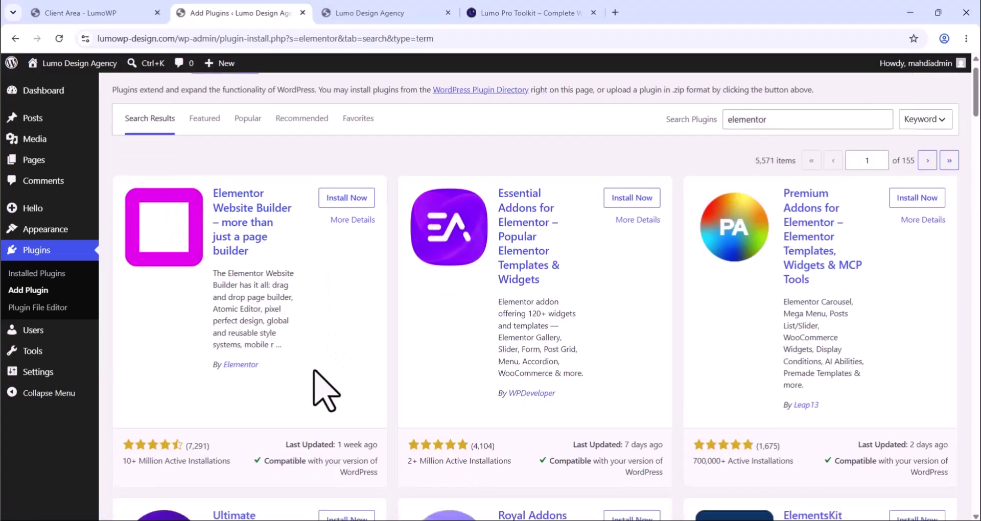
triple_click(188, 428)
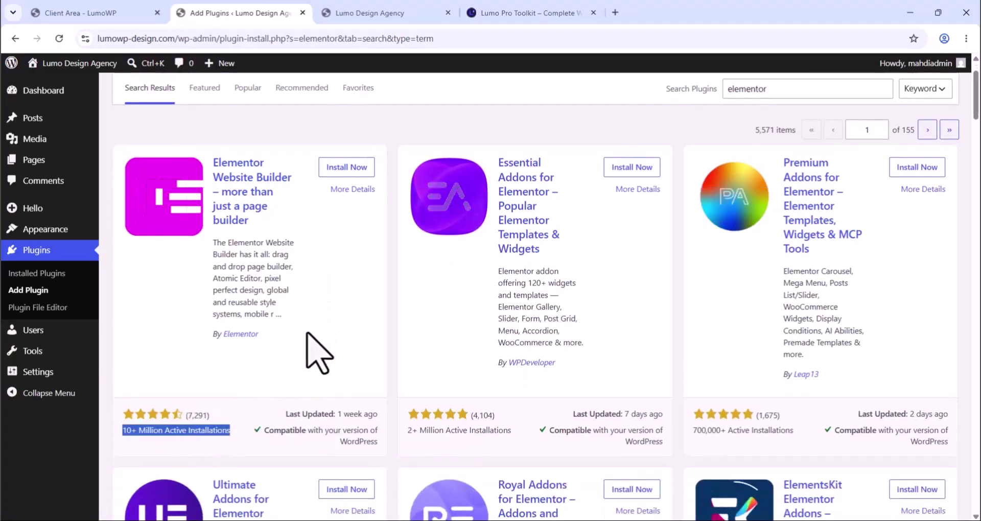
left_click(325, 318)
scroll(338, 337, "up", 1)
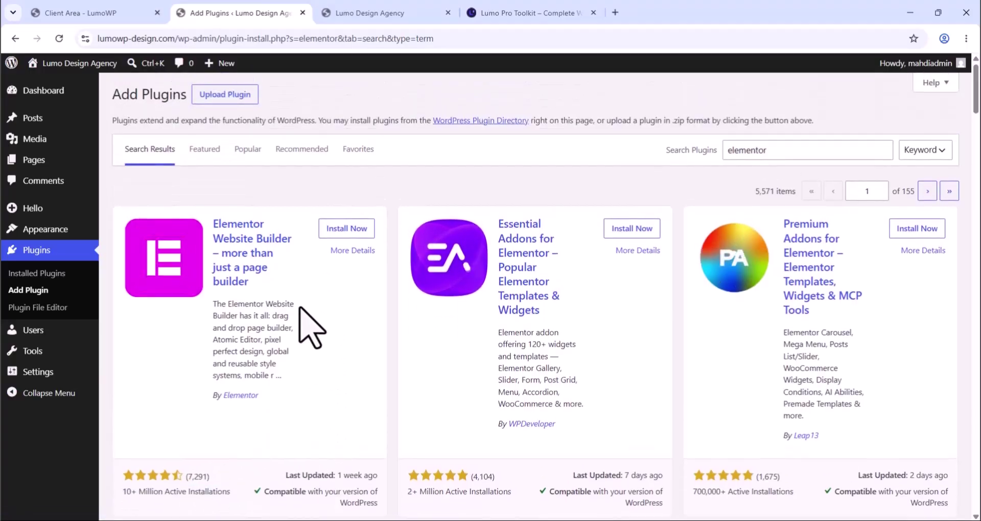
left_click(341, 229)
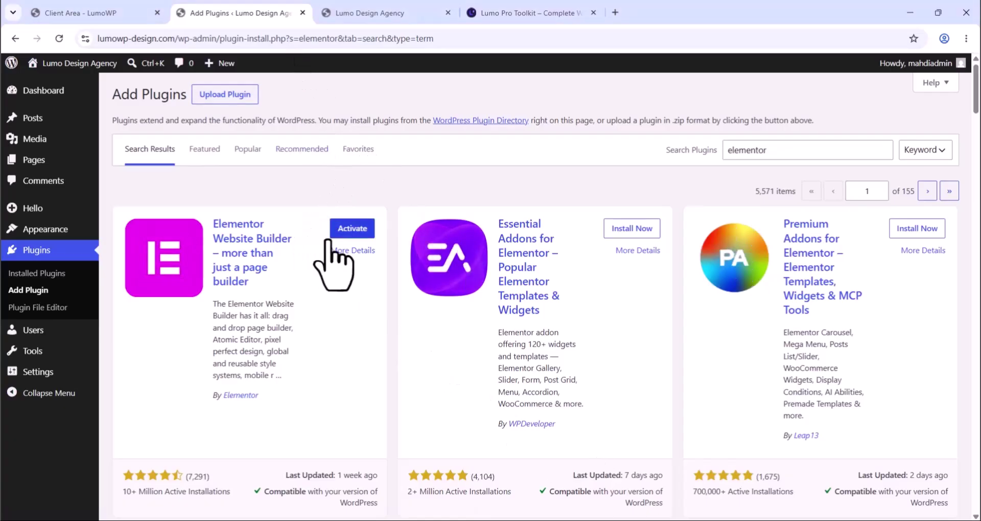
left_click(353, 236)
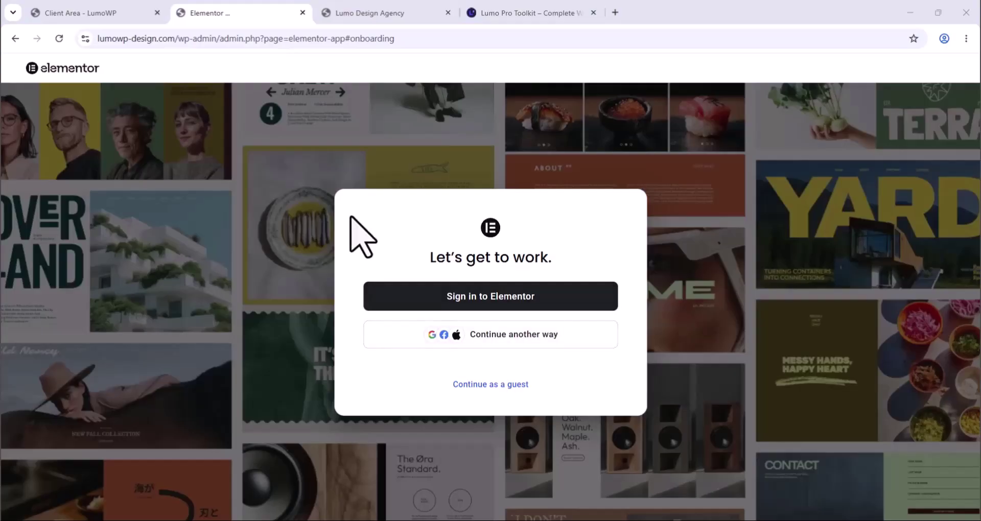
Continue the Elementor setup as a guest and skip the onboarding questions
left_click(501, 386)
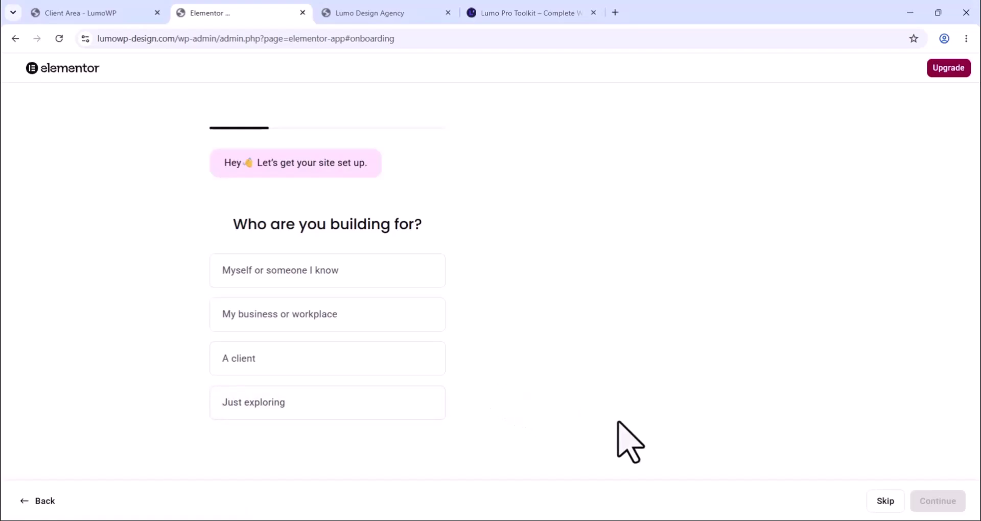
left_click(885, 501)
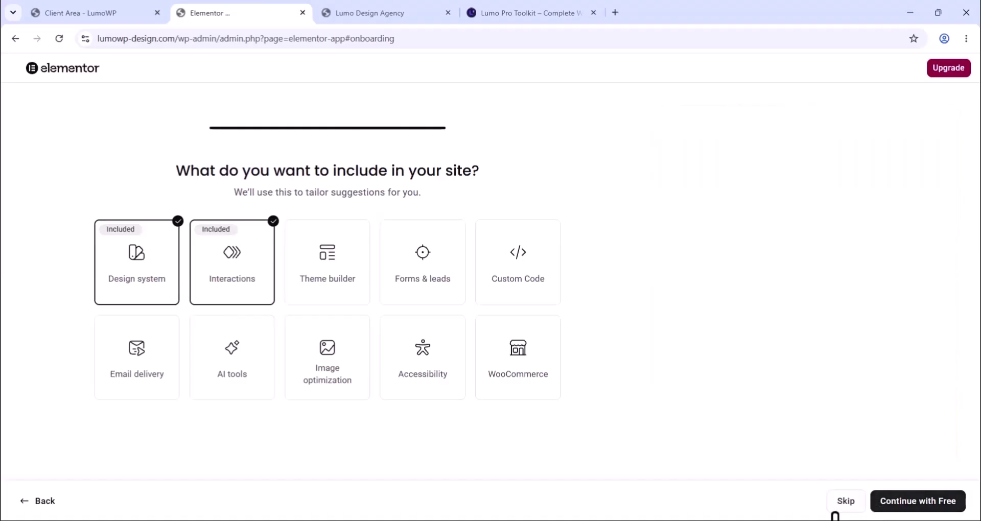
left_click(838, 506)
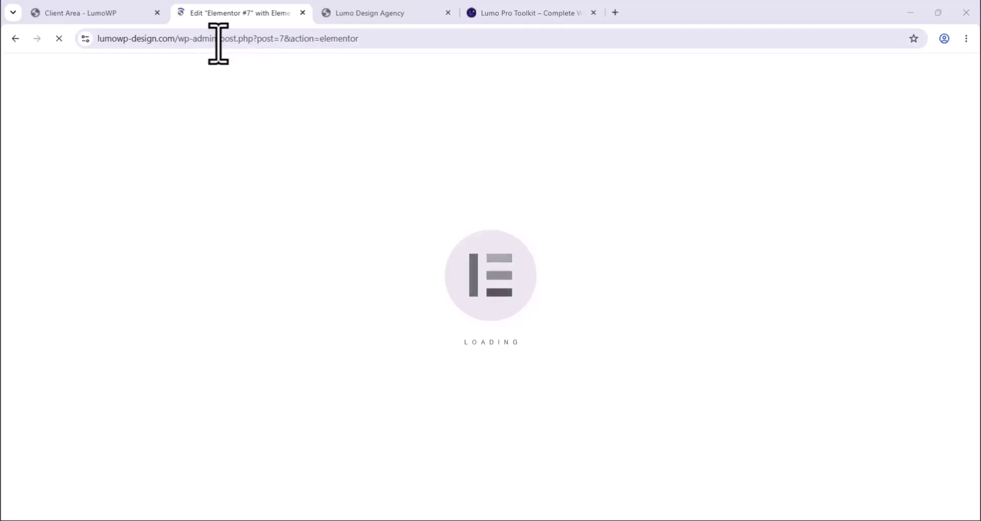
Leave the Elementor editor and return to the WordPress dashboard at lumowp-design.com/wp-admin
left_click_drag(218, 39, 384, 61)
key("BackSpace")
key("Return")
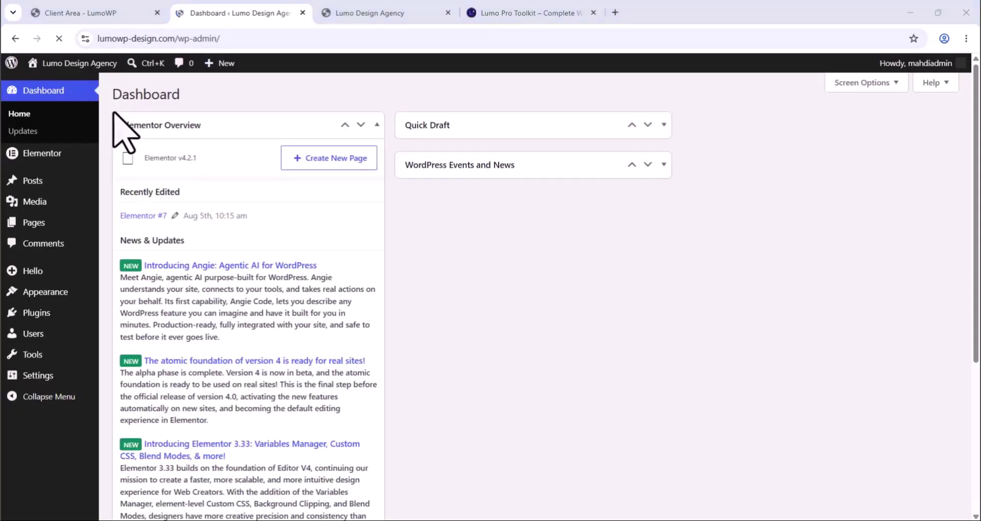
Examine the dashboard's web address, comparing the domain name with the /wp-admin/ ending
mouse_move(218, 62)
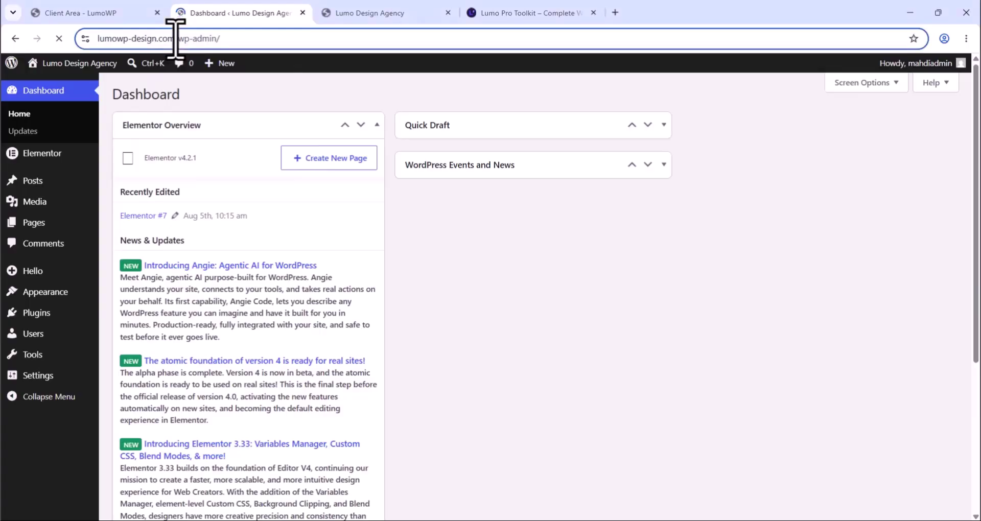
left_click_drag(175, 38, 215, 38)
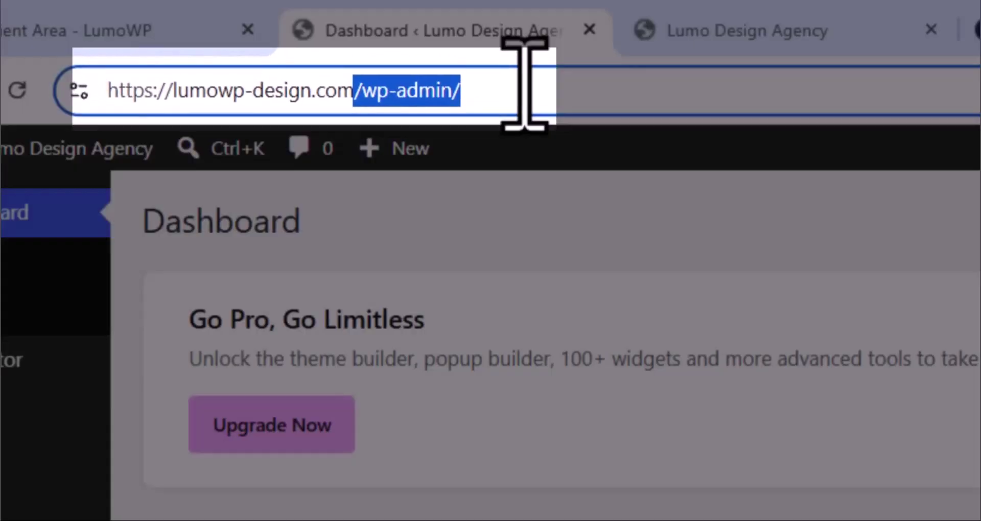
left_click(565, 191)
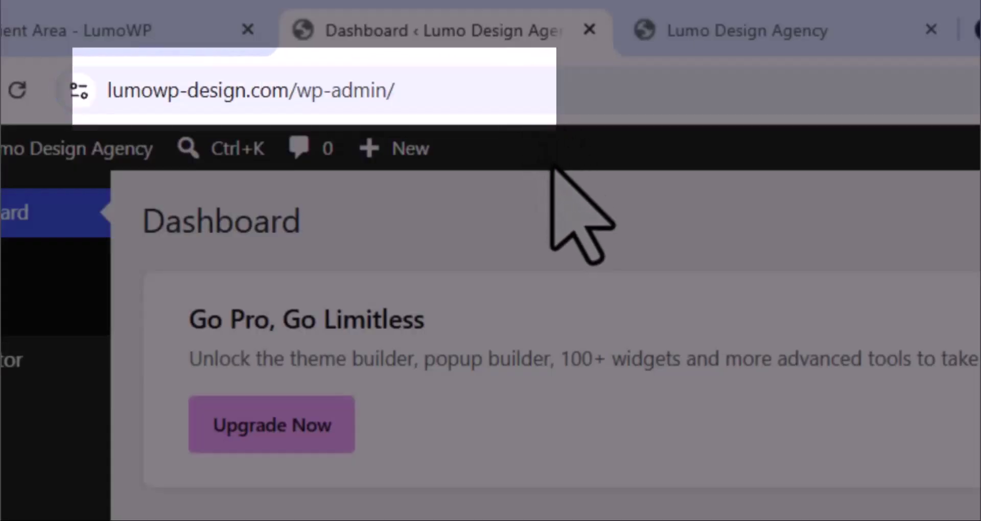
left_click(496, 93)
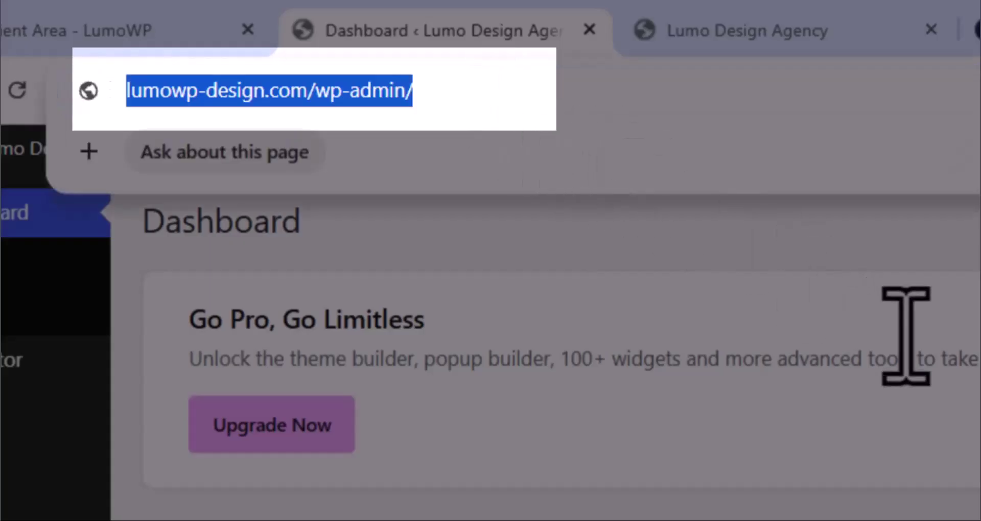
left_click(949, 360)
left_click(287, 93)
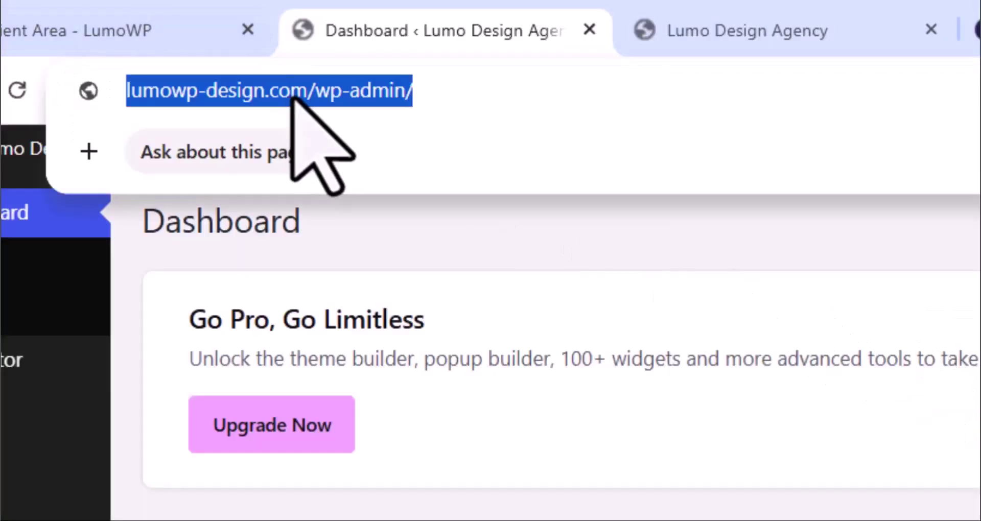
left_click(295, 97)
left_click_drag(373, 93, 184, 97)
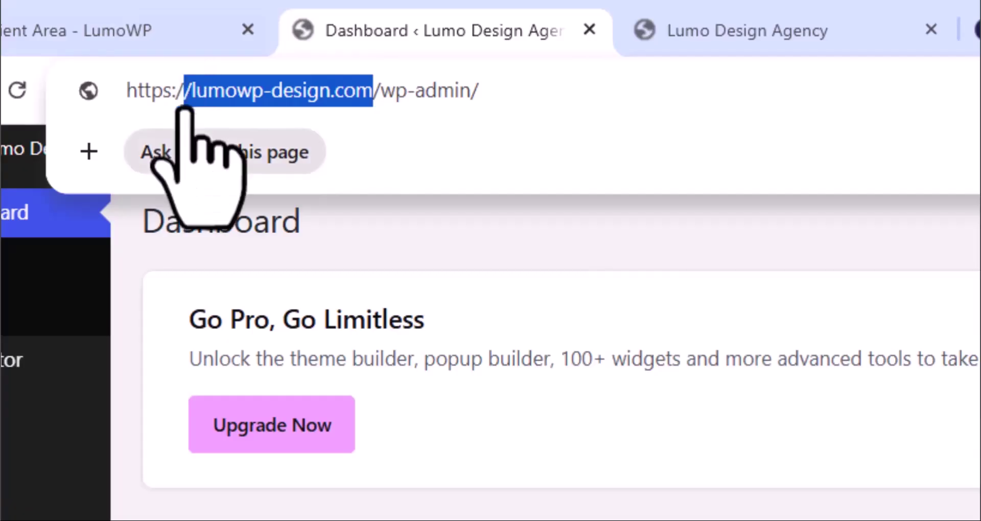
left_click_drag(376, 93, 491, 114)
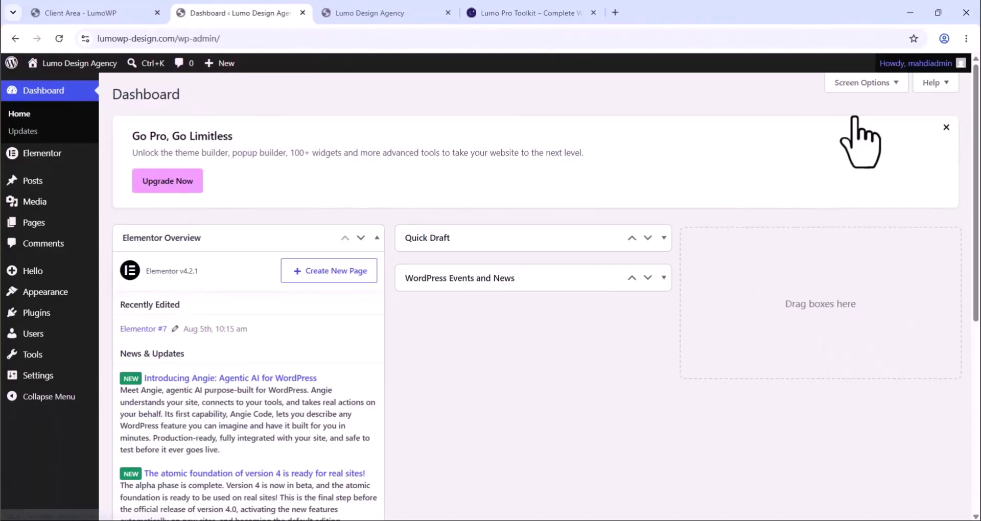
Log out of the WordPress admin account and open the site's public homepage at lumowp-design.com
left_click(914, 125)
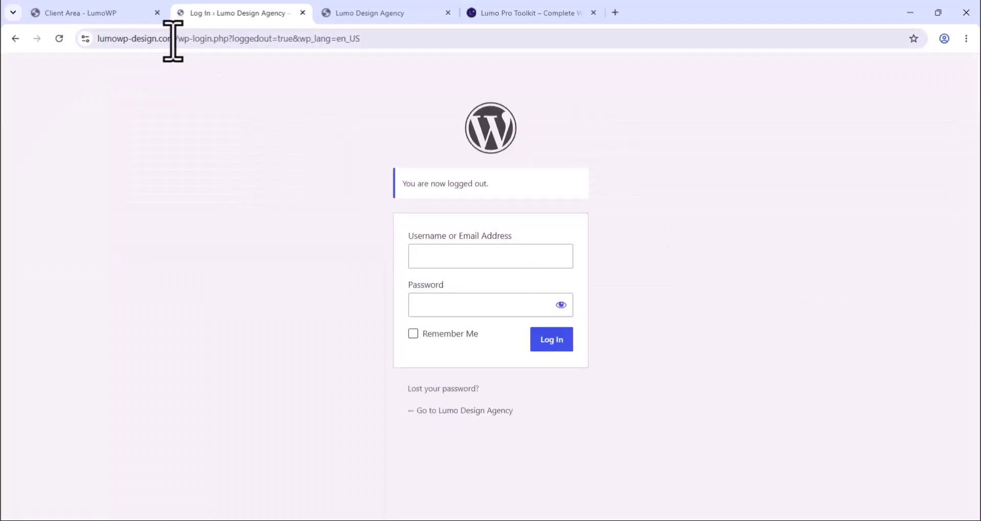
left_click_drag(171, 40, 434, 40)
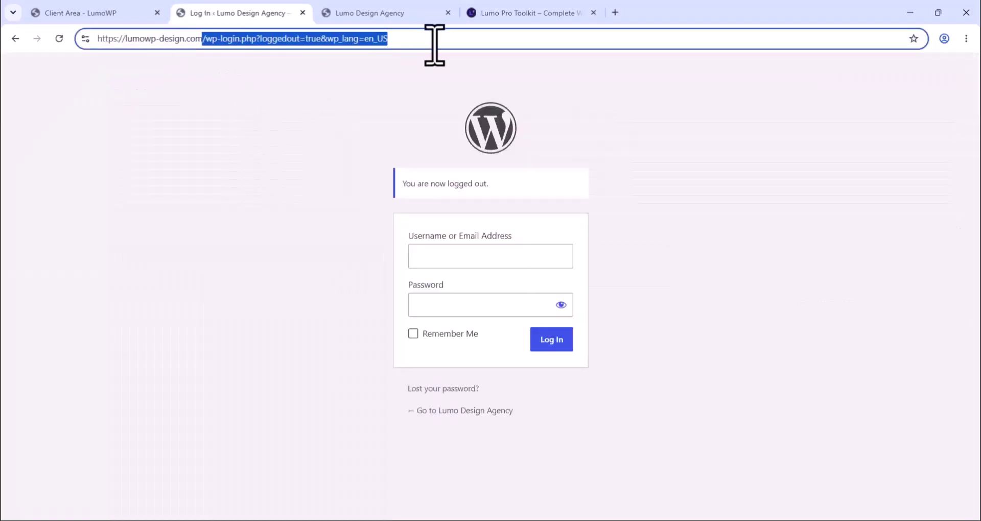
key("BackSpace")
key("Return")
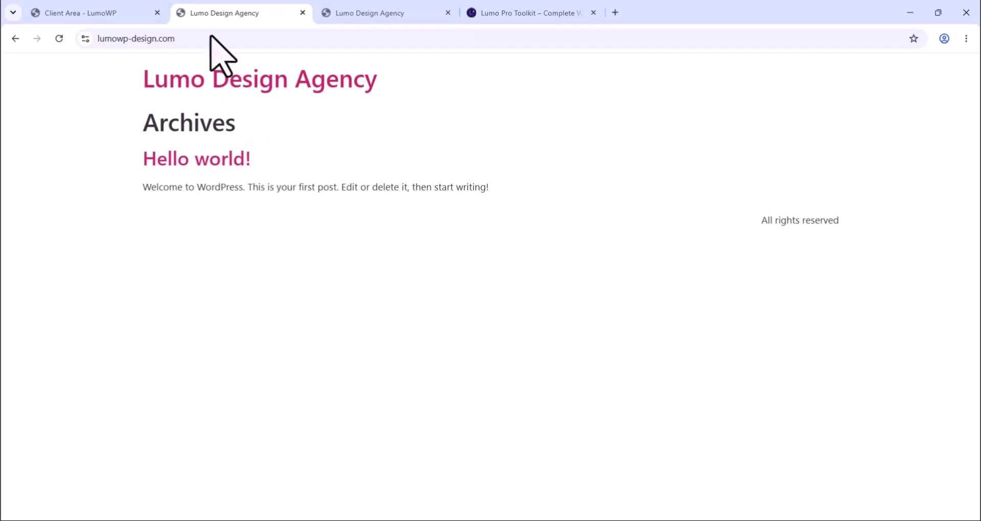
Go to the site's admin login page by adding /wp-admin to the domain address
left_click(210, 38)
left_click(217, 41)
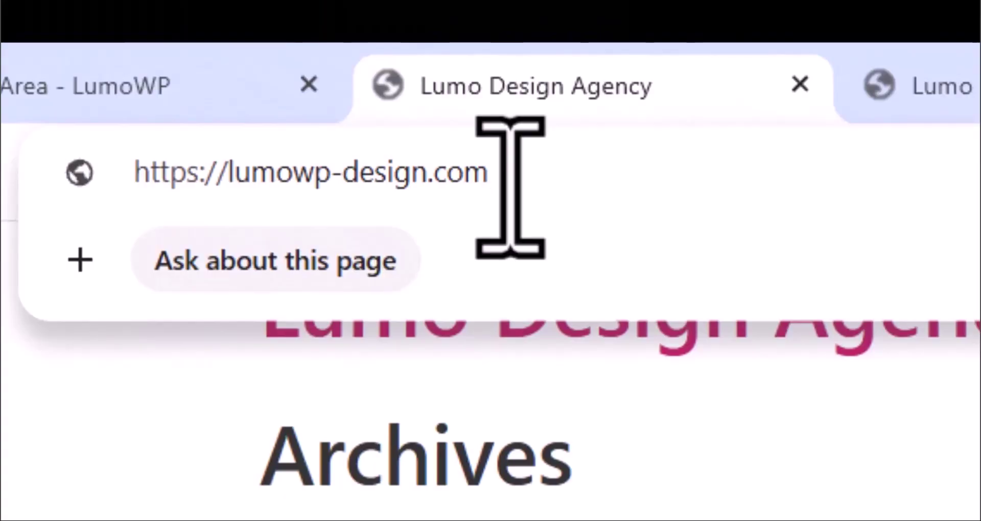
type("/")
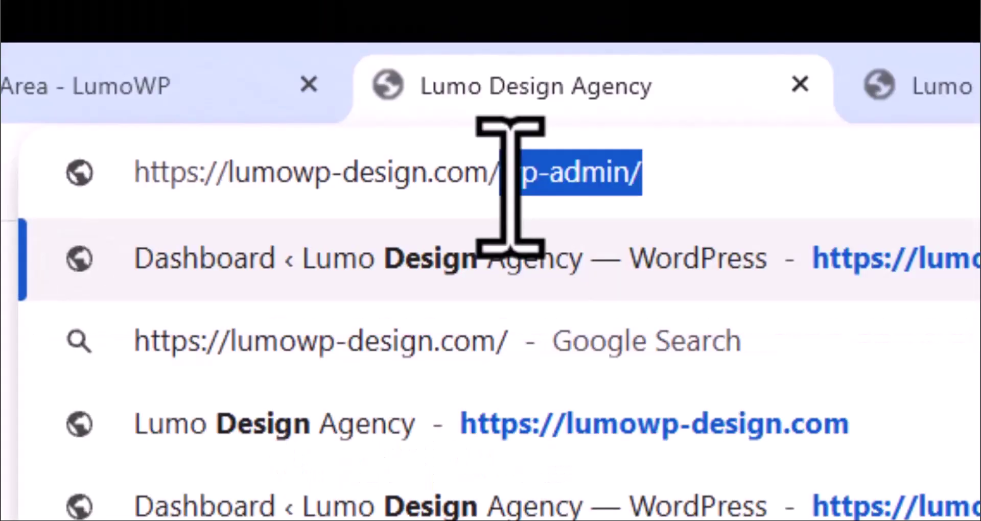
type("wp-admin")
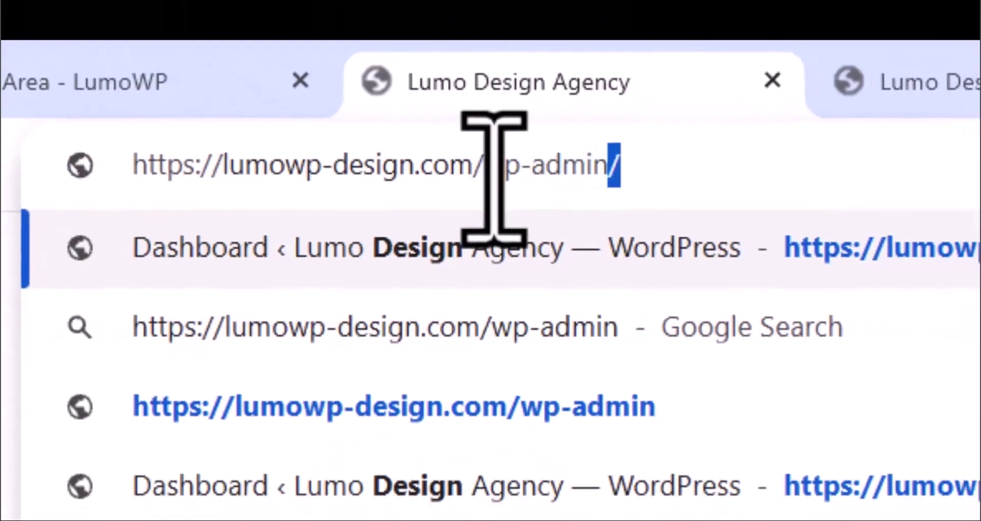
key("Return")
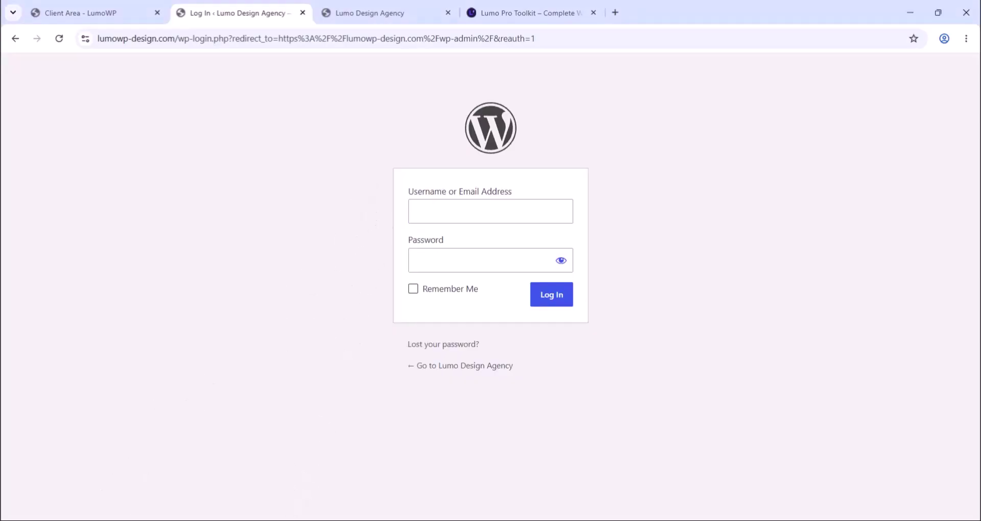
Log in to the WordPress admin dashboard and collapse the Elementor Overview box
key("Return")
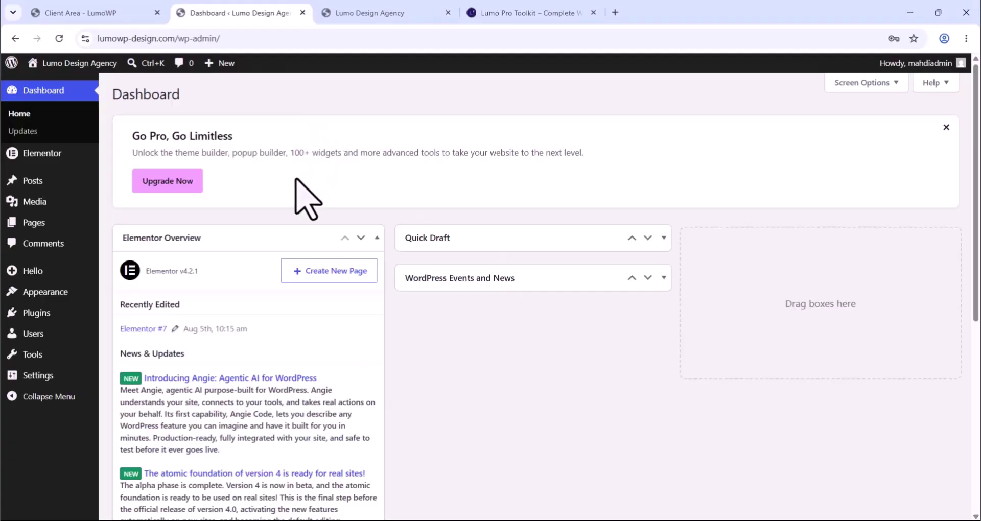
left_click(302, 230)
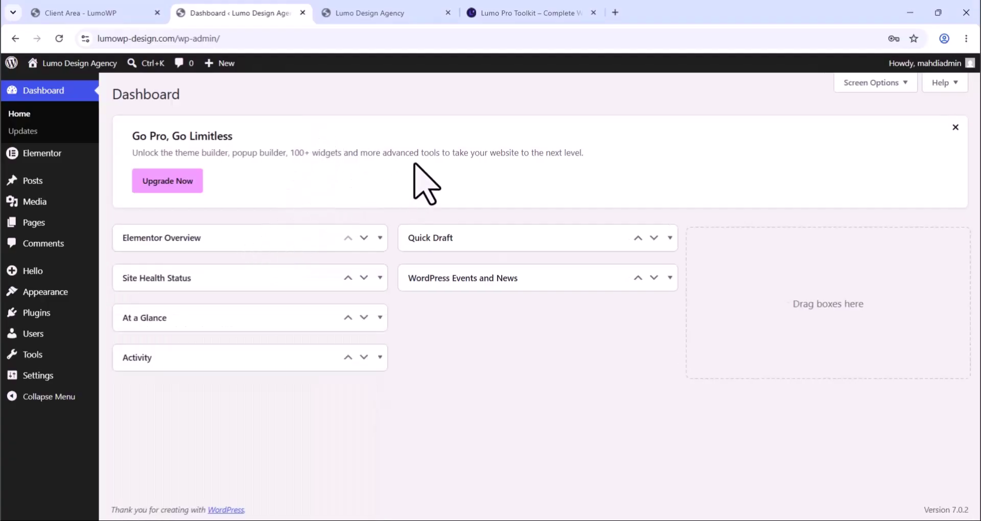
Dismiss the "Go Pro, Go Limitless" notice on the dashboard
triple_click(210, 135)
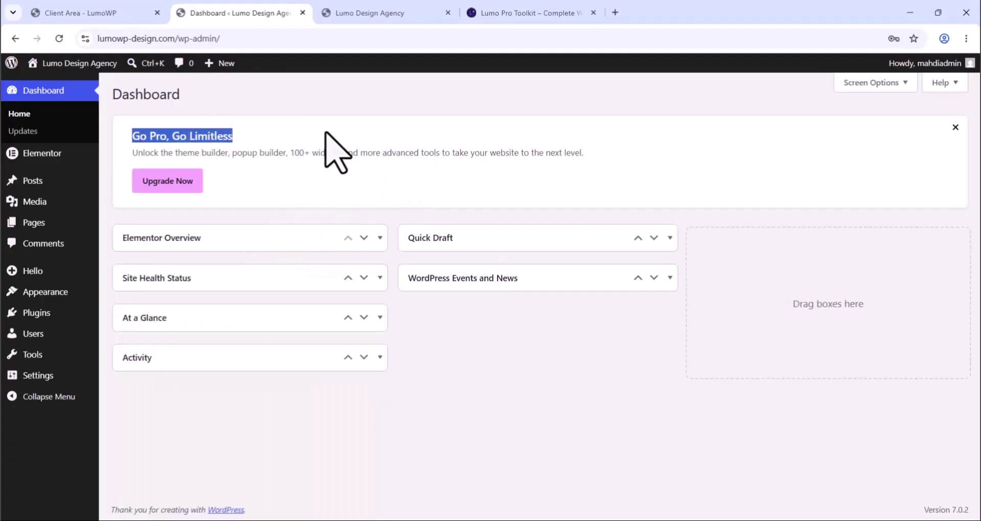
left_click(357, 152)
left_click(955, 127)
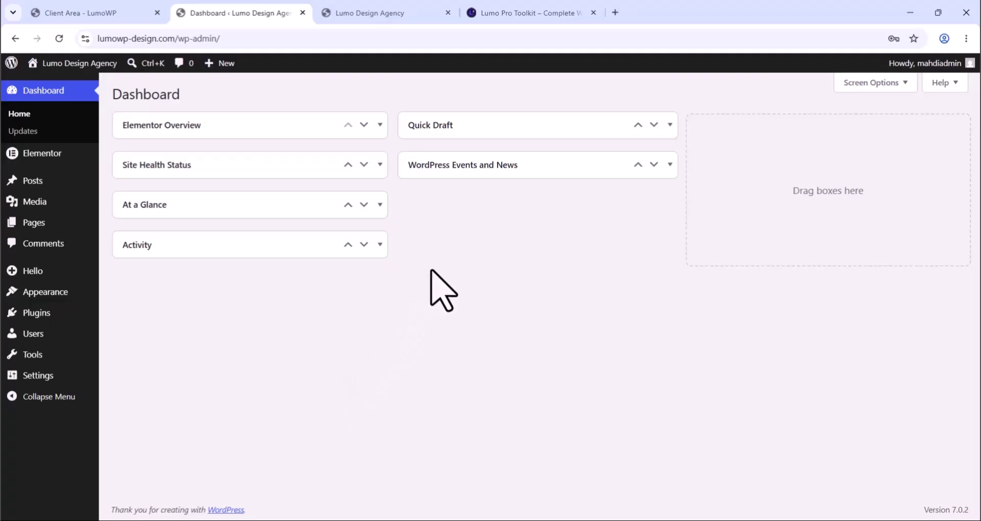
Examine the Lumo Pro Toolkit product page, from the introduction and included modules to the license cost comparison
mouse_move(37, 313)
left_click(522, 13)
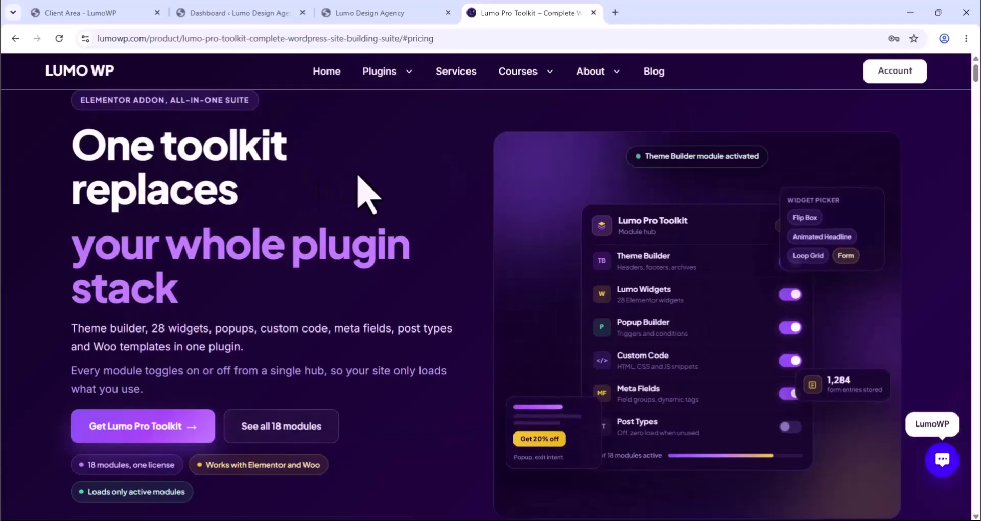
scroll(432, 169, "down", 2)
scroll(438, 175, "up", 1)
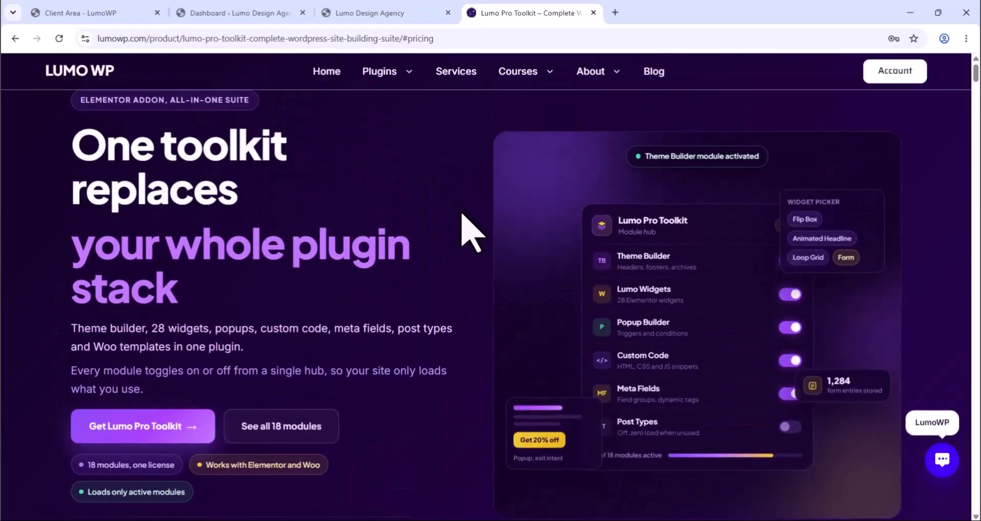
scroll(571, 245, "down", 7)
scroll(651, 266, "down", 4)
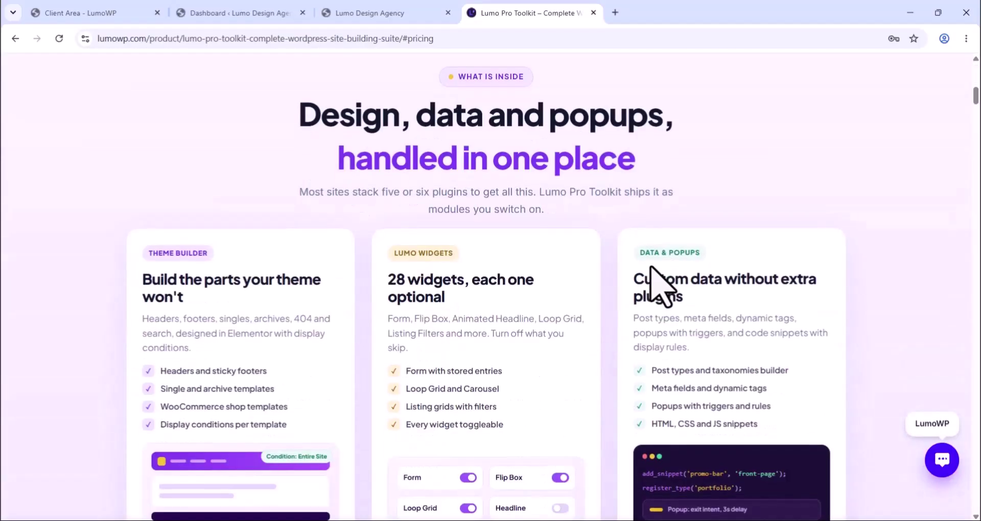
scroll(620, 292, "down", 6)
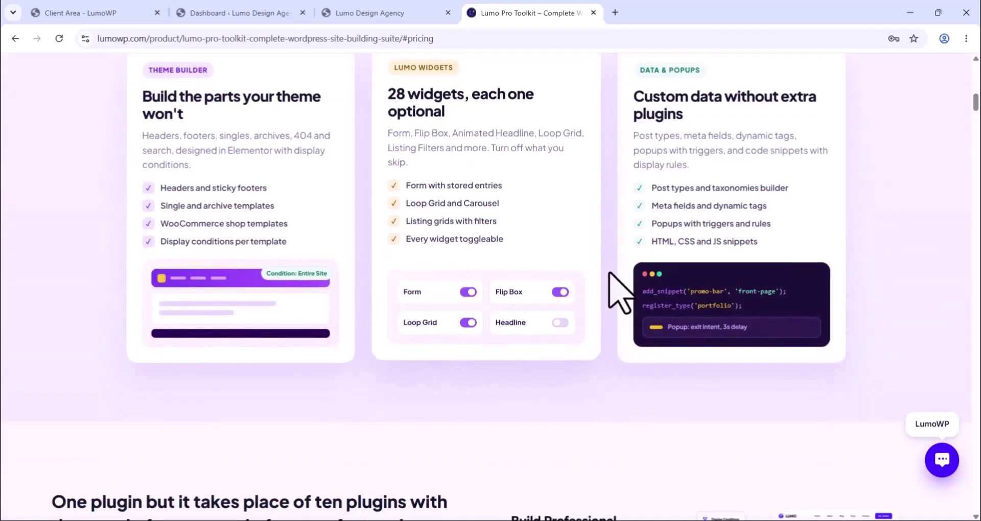
scroll(461, 351, "down", 7)
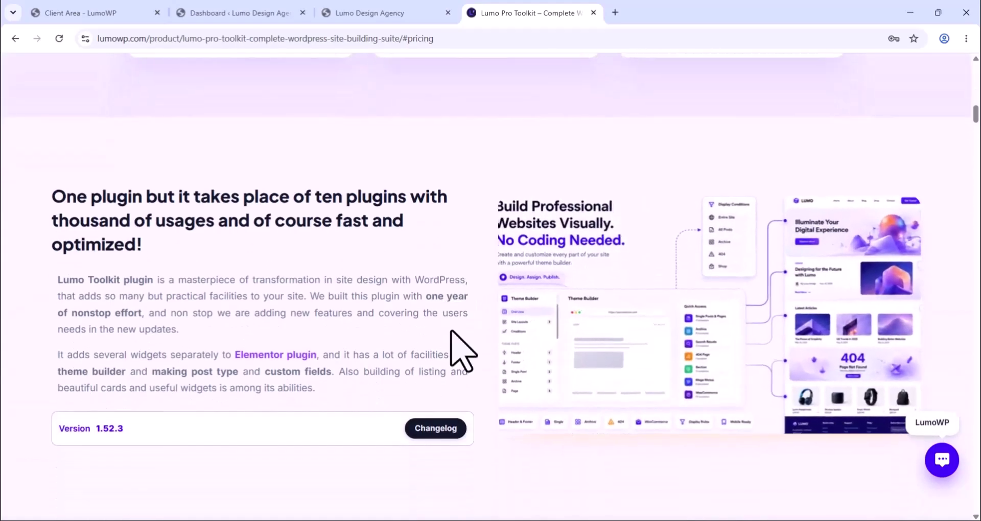
scroll(461, 353, "down", 2)
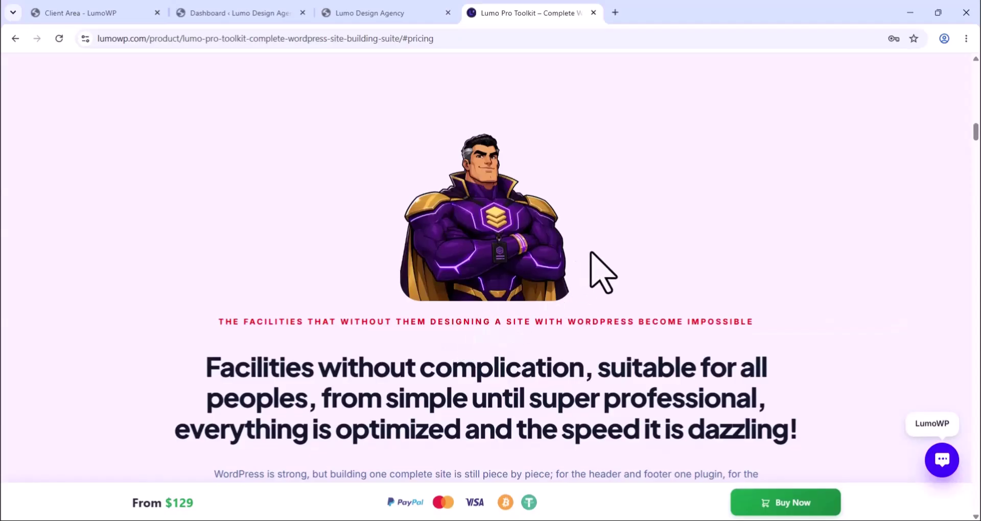
scroll(598, 246, "down", 6)
scroll(604, 238, "down", 9)
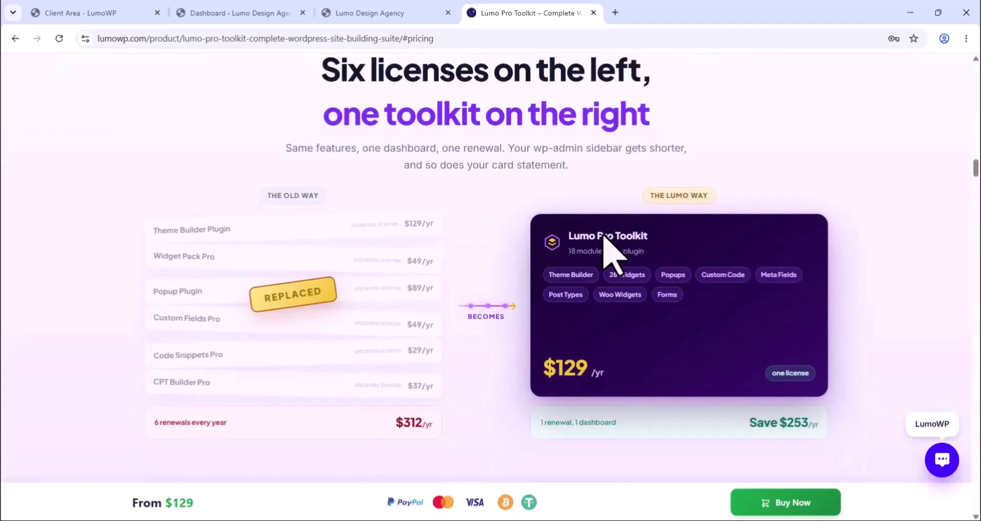
scroll(613, 245, "down", 1)
scroll(649, 297, "up", 2)
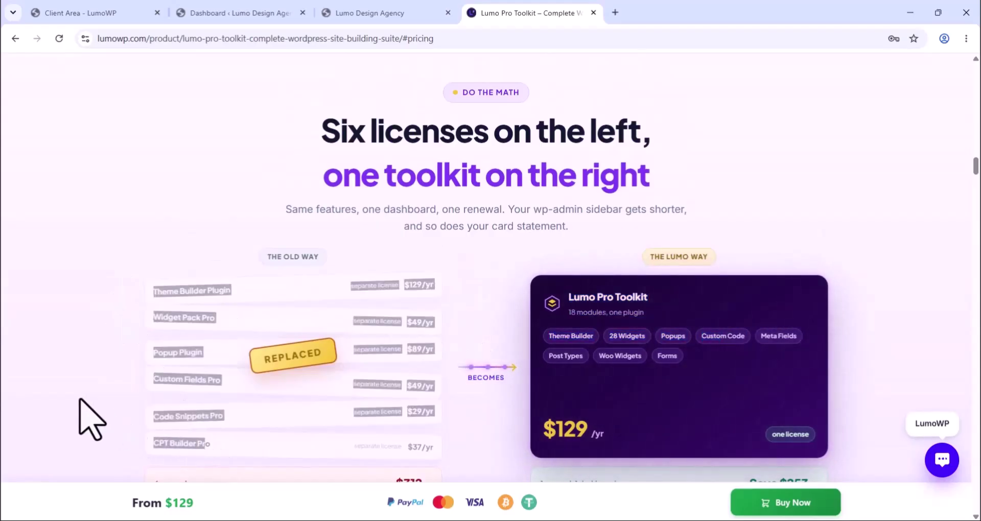
Read through the How It Works section and the numbered feature sections of the Lumo Pro Toolkit page
scroll(495, 322, "down", 3)
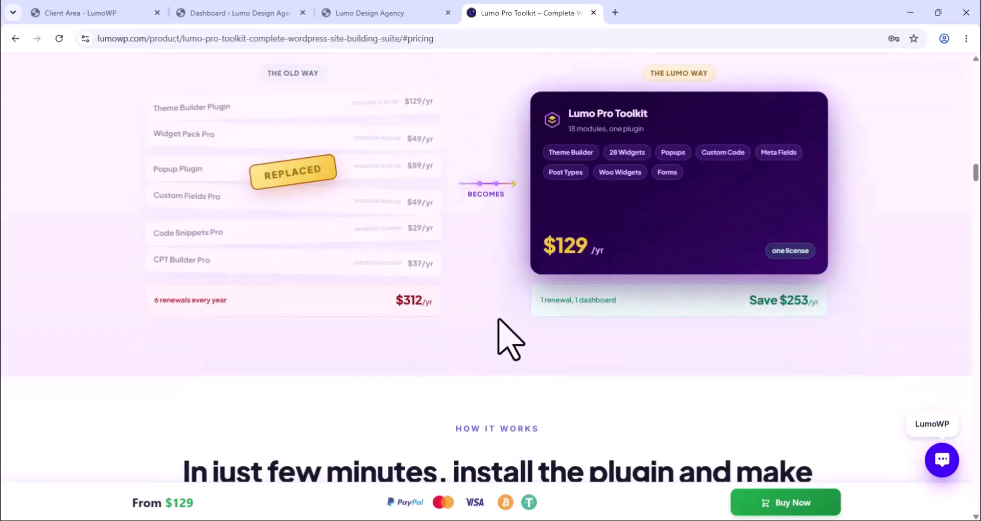
scroll(657, 325, "down", 10)
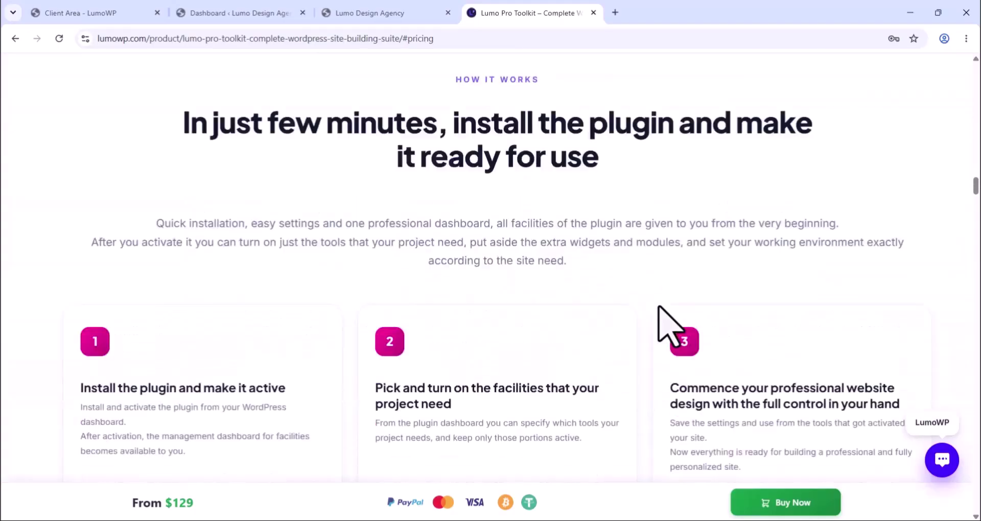
scroll(659, 307, "down", 3)
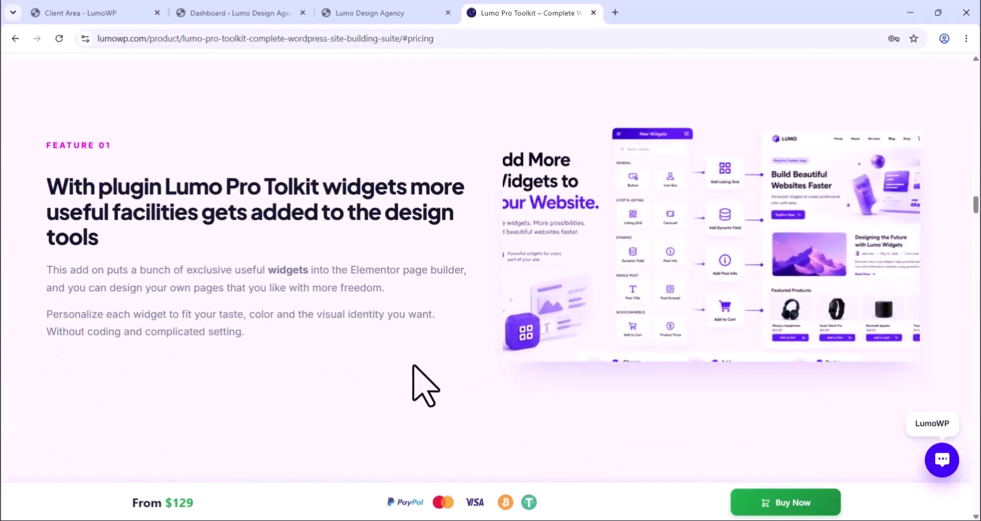
scroll(414, 366, "down", 5)
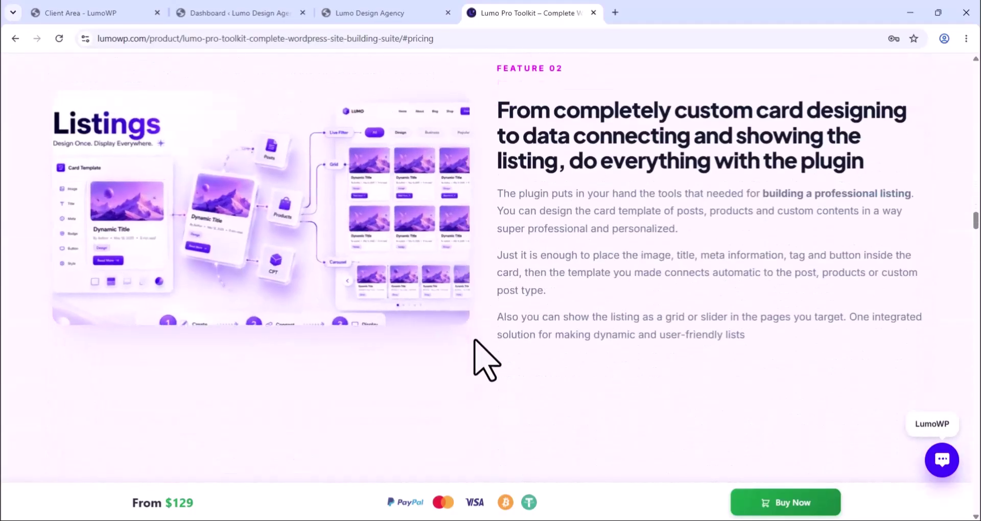
scroll(485, 361, "down", 1)
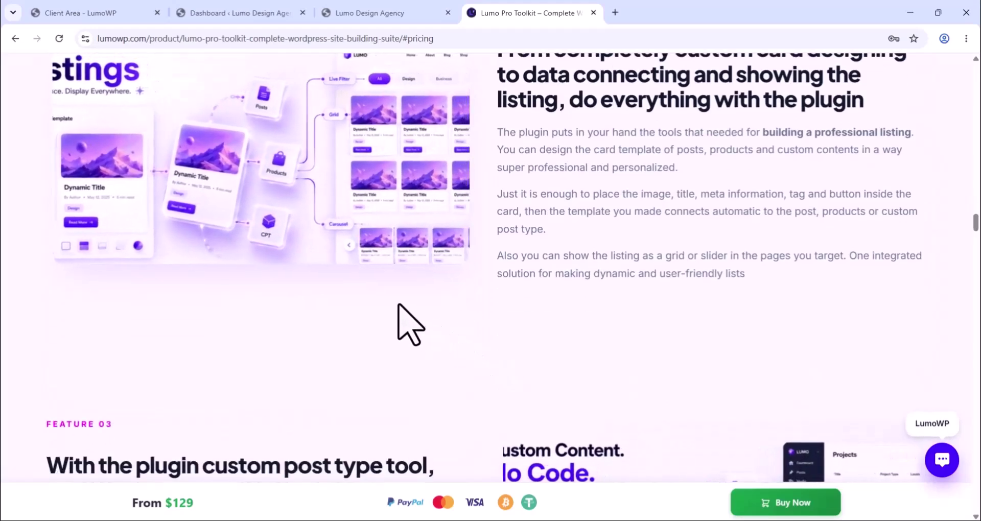
scroll(417, 308, "down", 4)
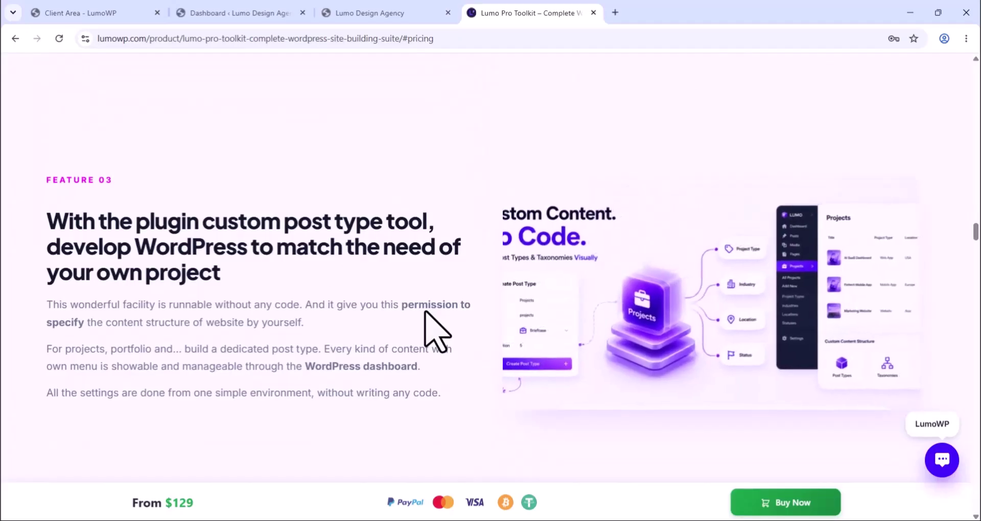
scroll(457, 376, "down", 2)
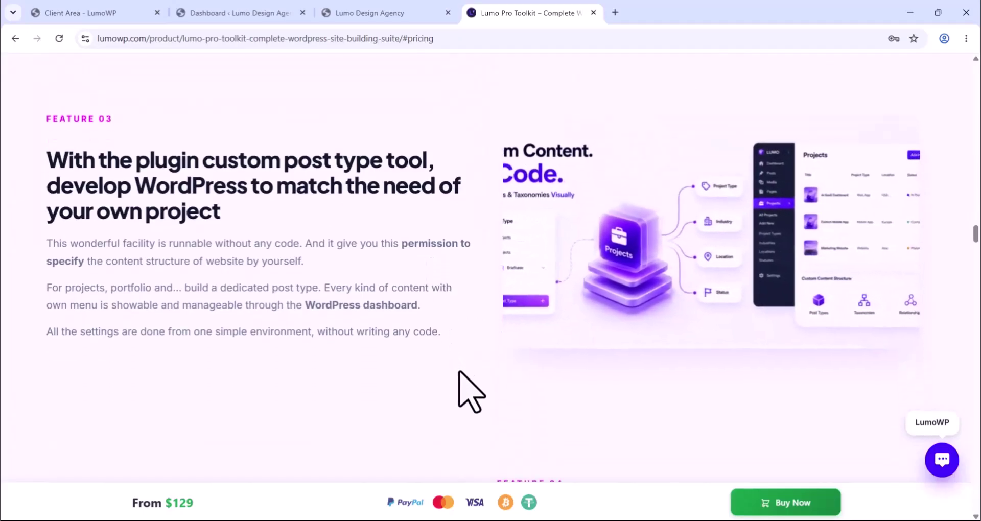
scroll(460, 368, "down", 4)
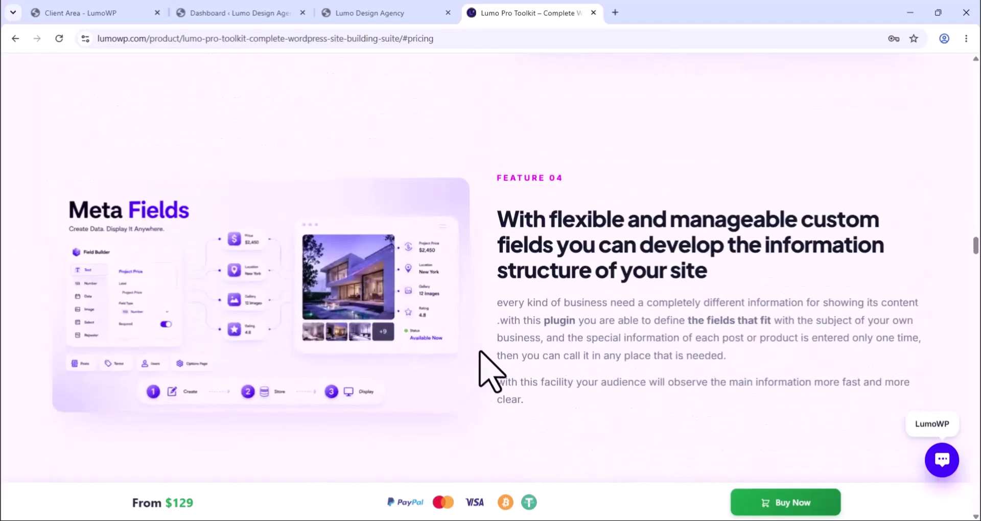
left_click_drag(504, 291, 496, 295)
left_click(494, 294)
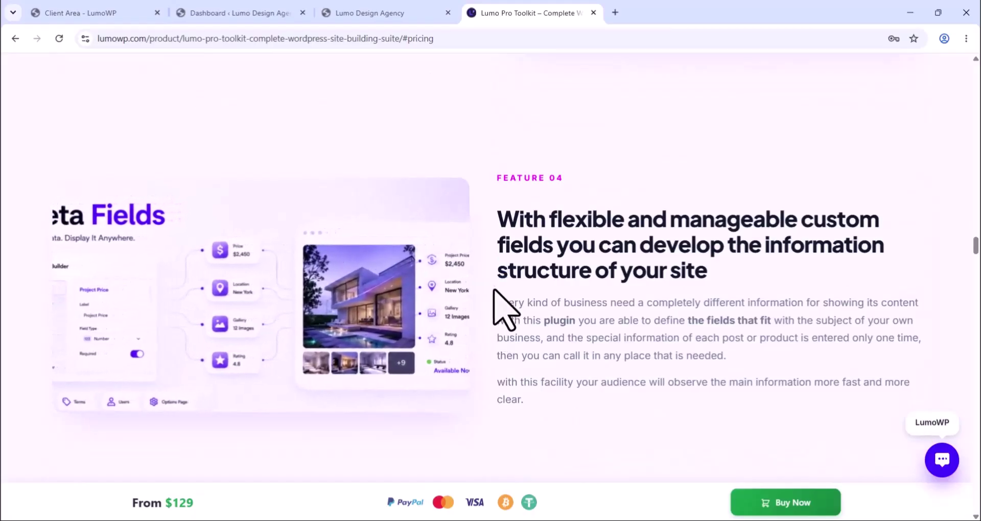
scroll(494, 292, "down", 20)
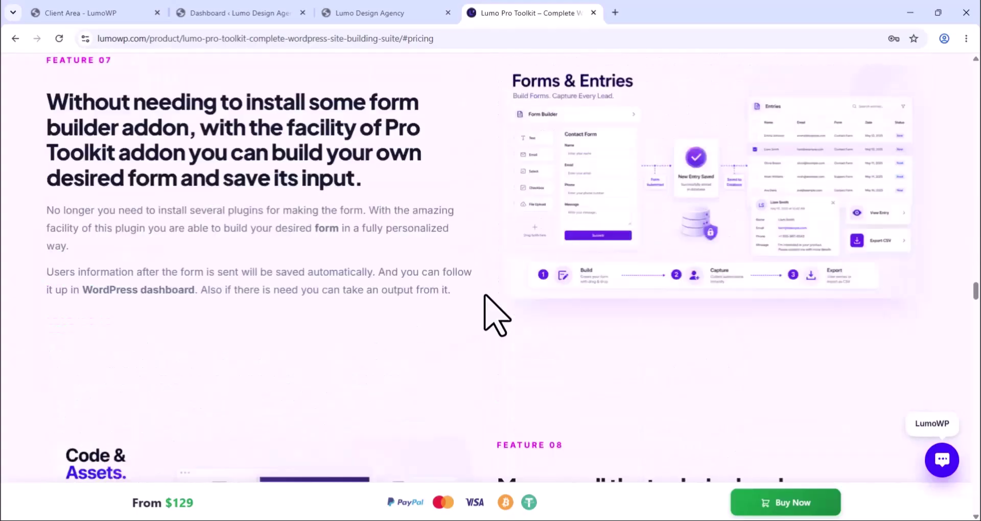
scroll(485, 296, "down", 18)
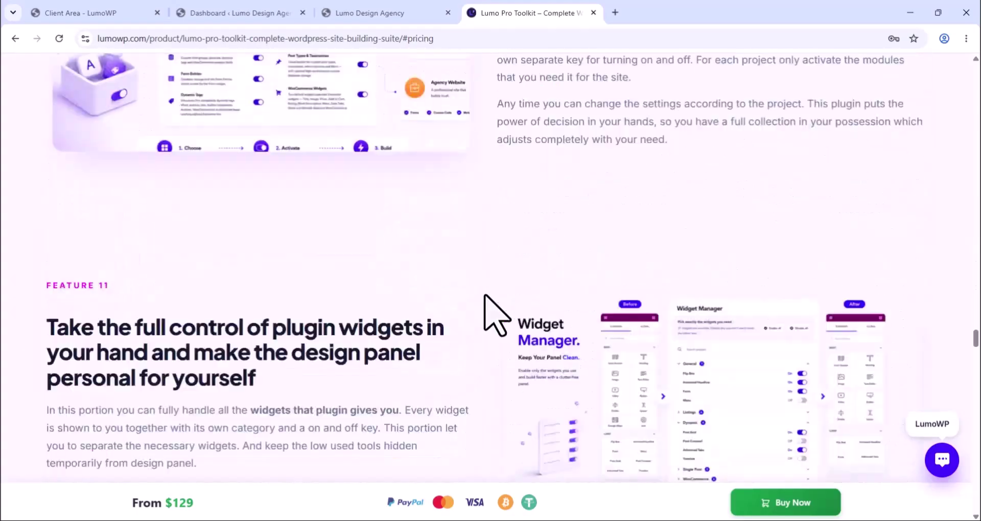
Go to the Lumo Pro Toolkit pricing section and compare the website activations of the Starter, Business, Agency and Enterprise plans
middle_click(511, 143)
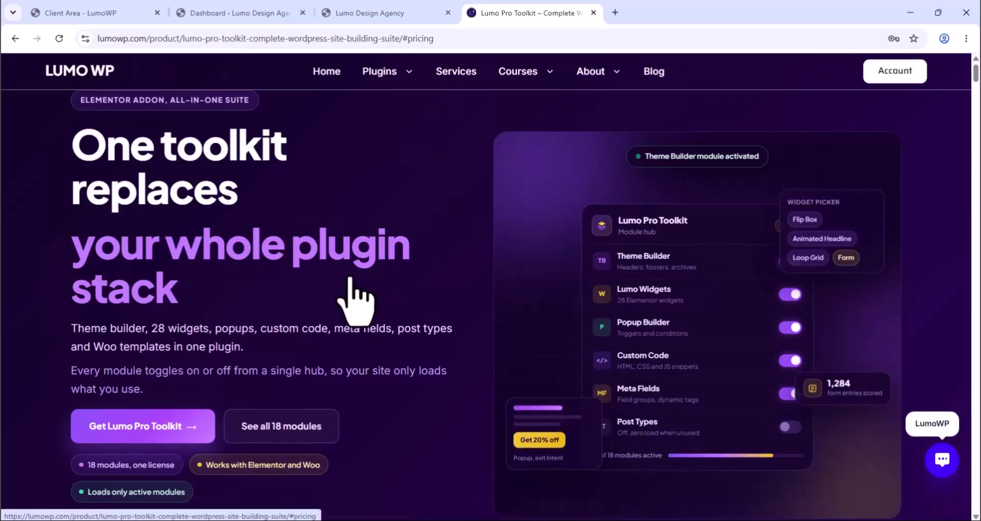
left_click(185, 439)
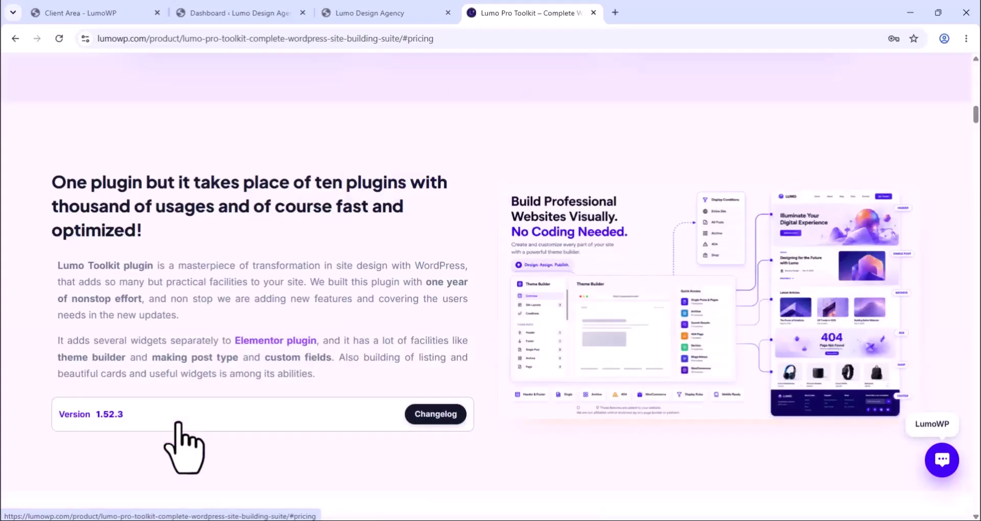
scroll(432, 236, "up", 2)
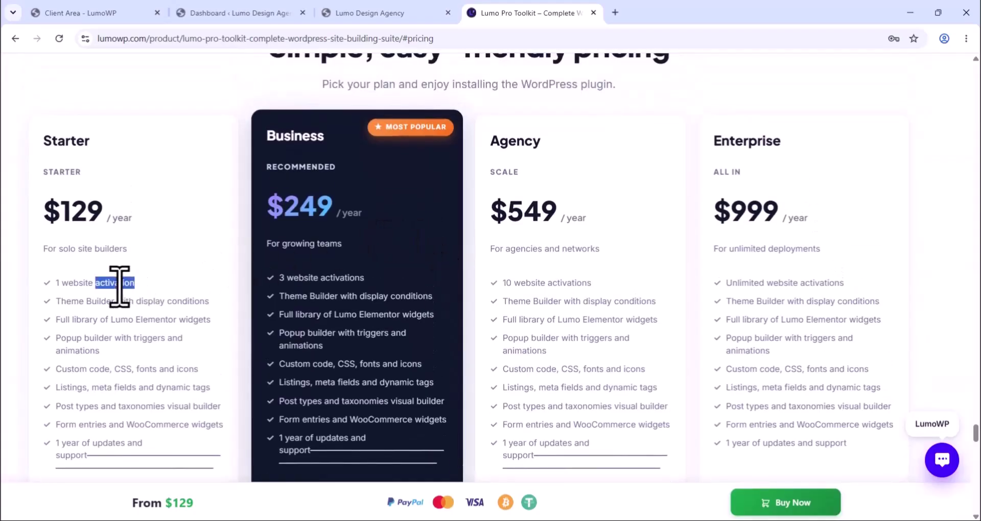
triple_click(119, 284)
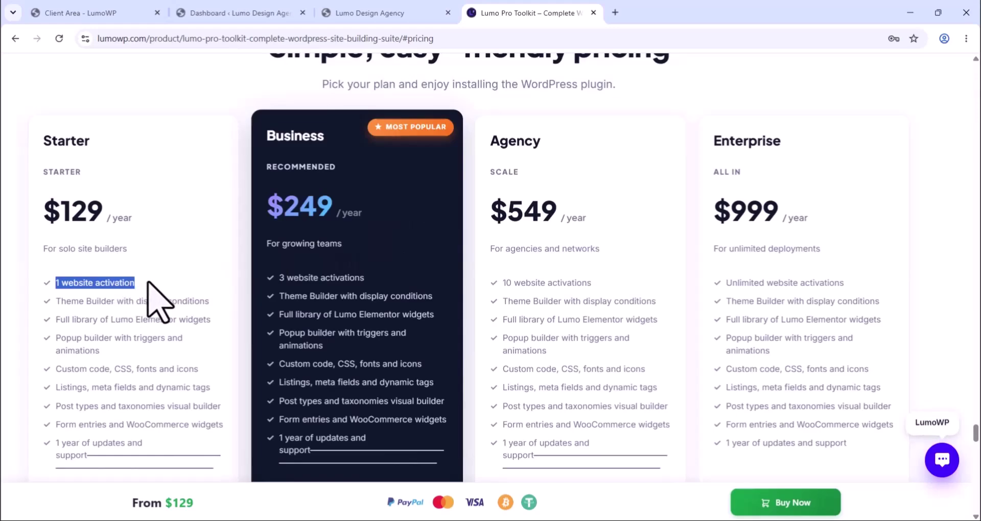
left_click(200, 271)
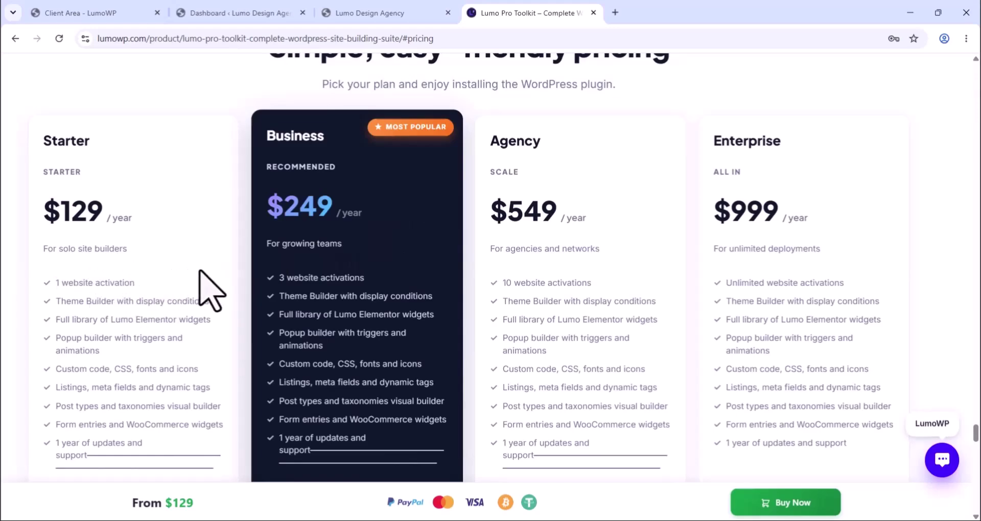
left_click_drag(280, 279, 358, 281)
triple_click(570, 284)
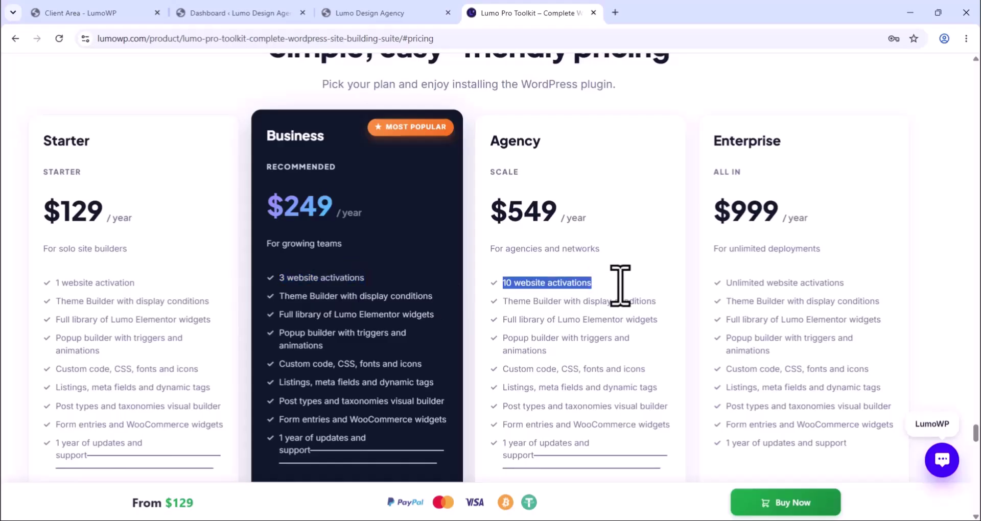
triple_click(776, 287)
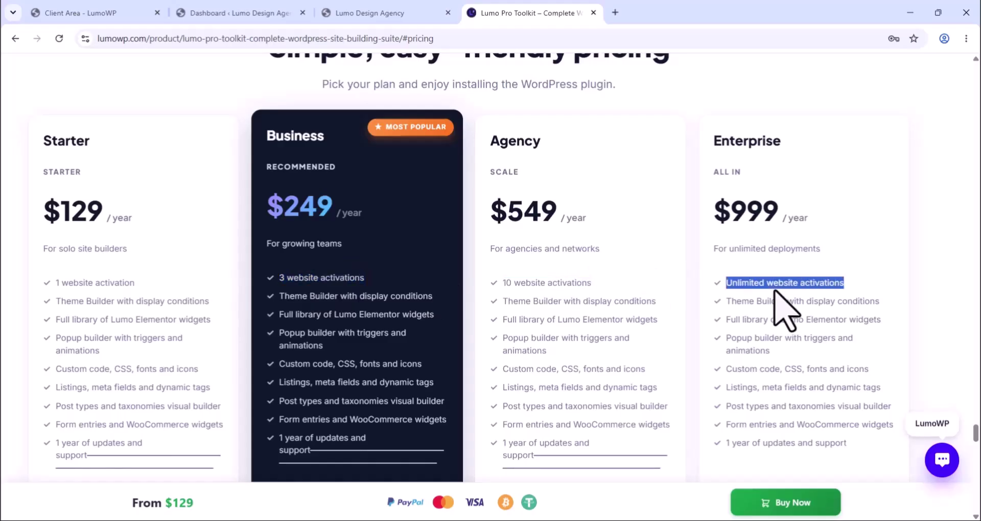
left_click(836, 266)
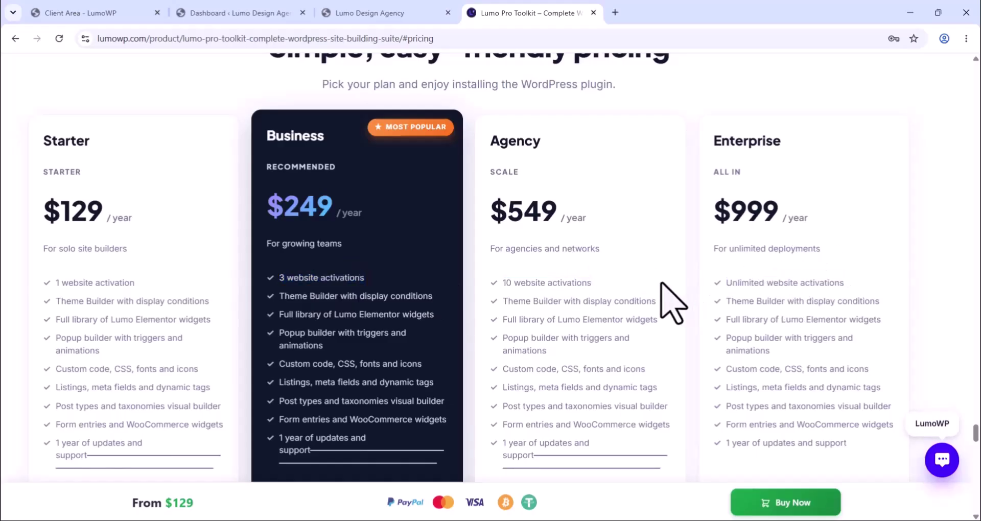
scroll(220, 274, "down", 3)
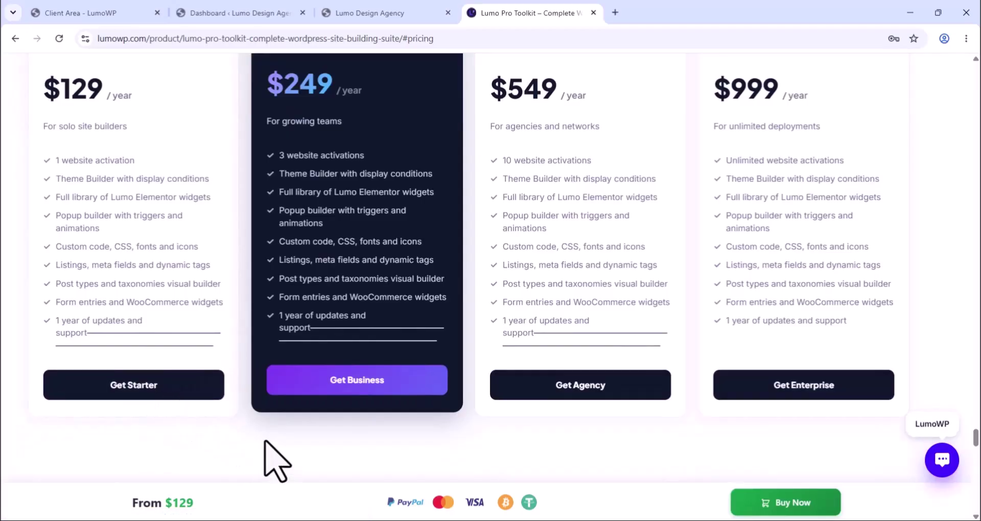
scroll(273, 460, "down", 1)
scroll(263, 307, "up", 2)
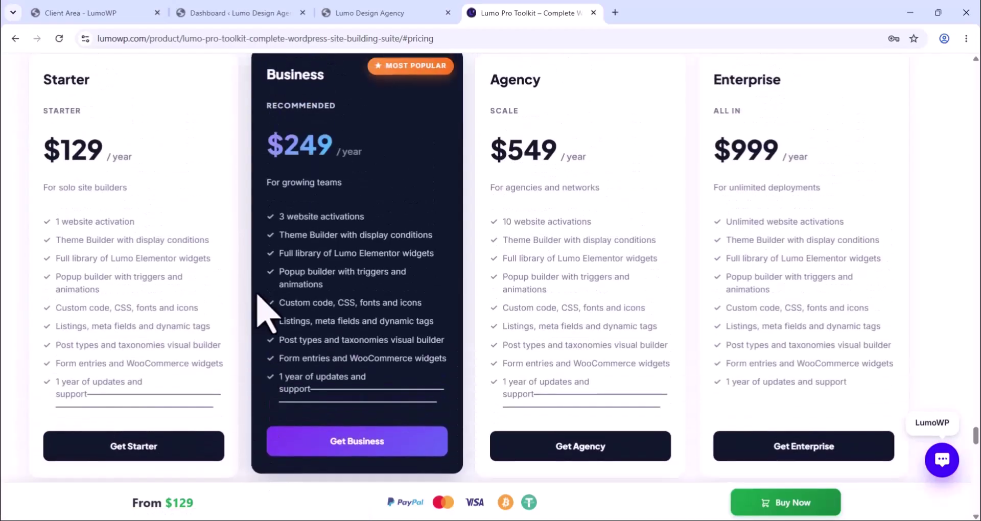
Switch to the Lumo Design Agency site admin and open the form for uploading a plugin
left_click(241, 13)
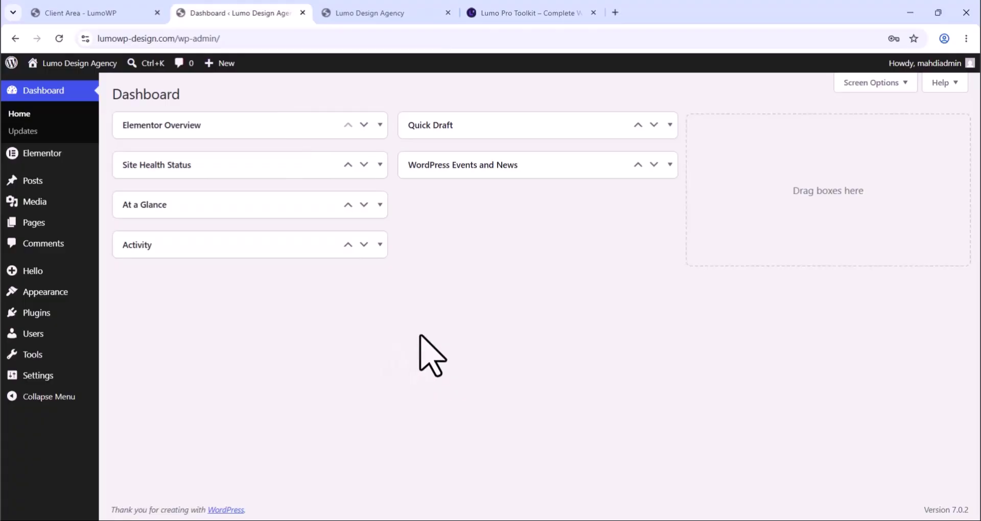
mouse_move(36, 313)
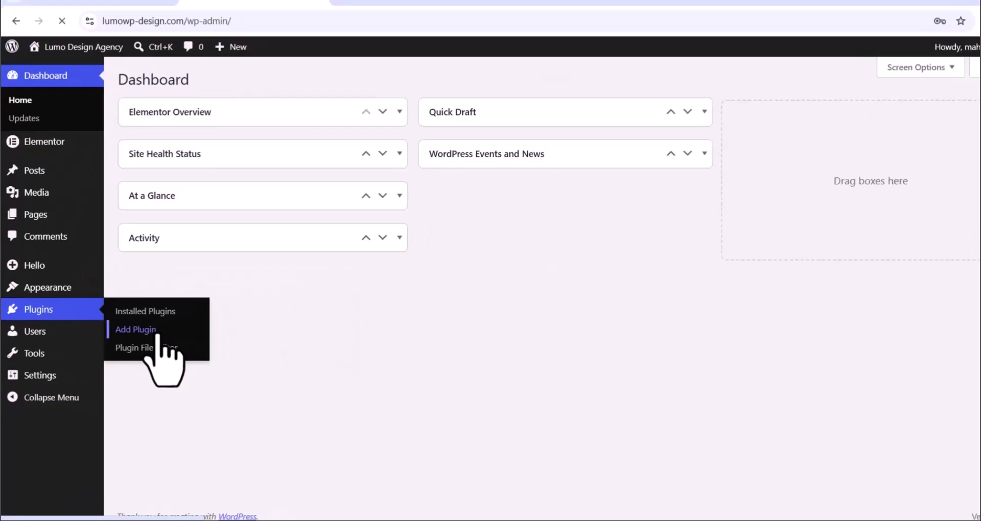
left_click(364, 271)
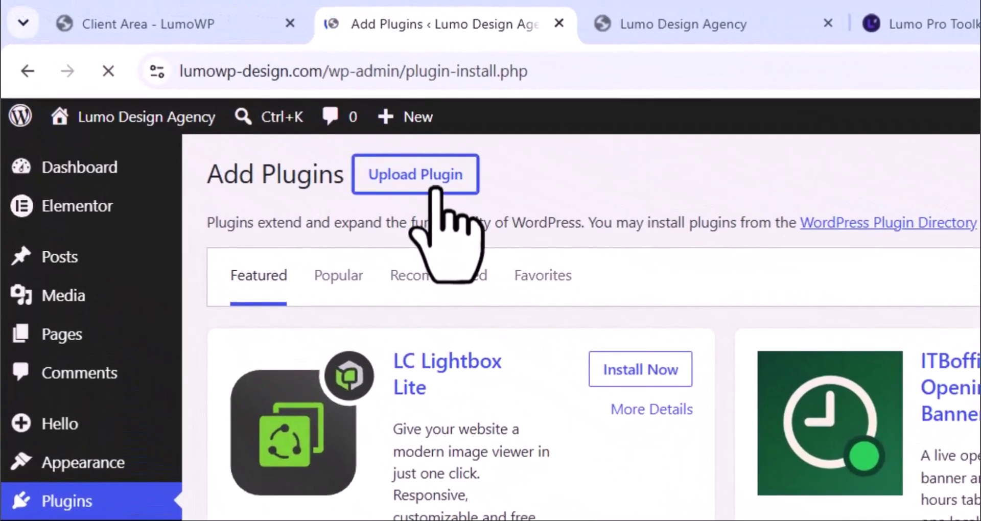
left_click(409, 174)
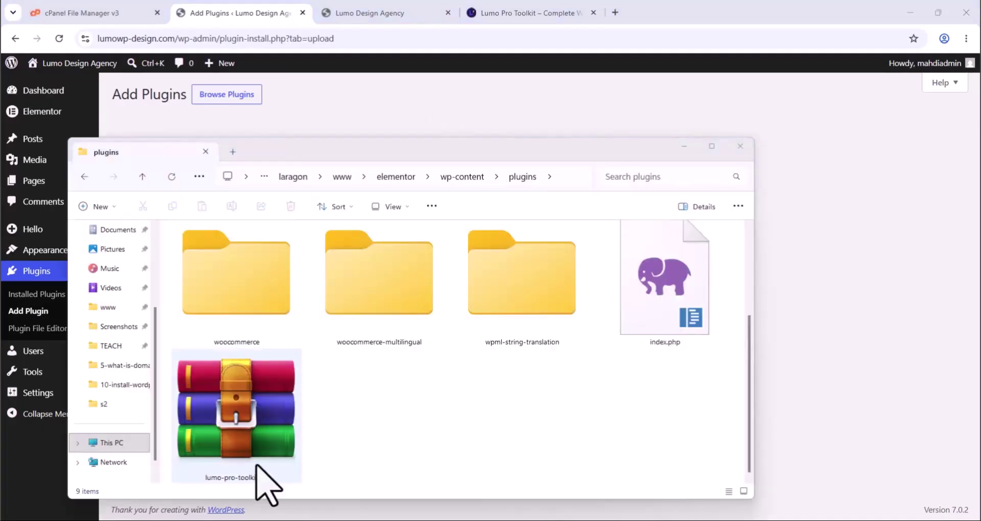
Supply lumo-pro-toolkit.zip from the local plugins folder as the plugin file to upload
left_click(256, 440)
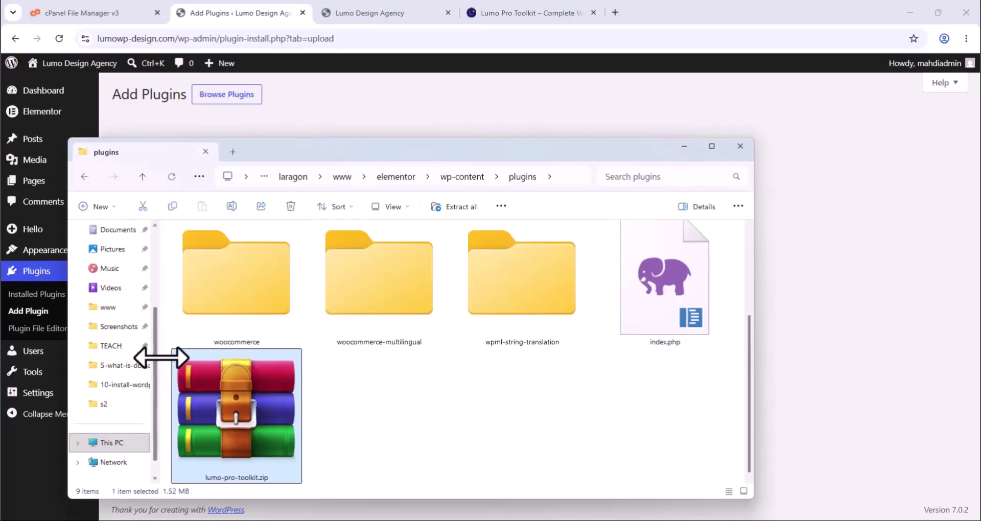
left_click_drag(158, 357, 80, 348)
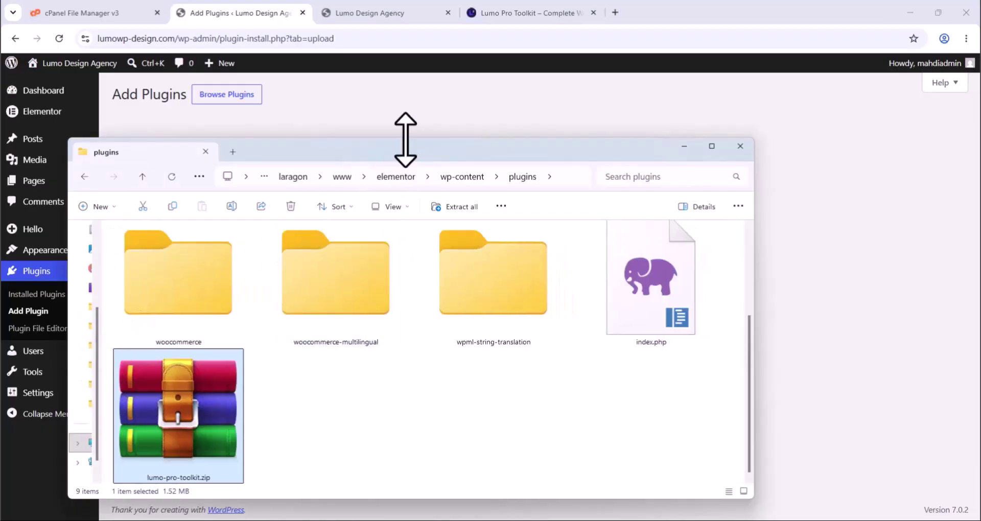
left_click_drag(404, 137, 396, 327)
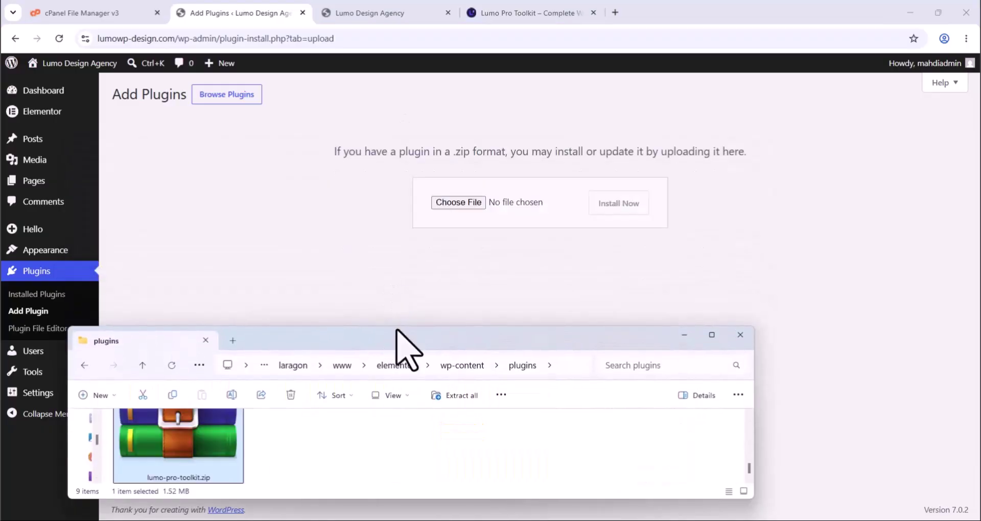
left_click_drag(211, 459, 459, 208)
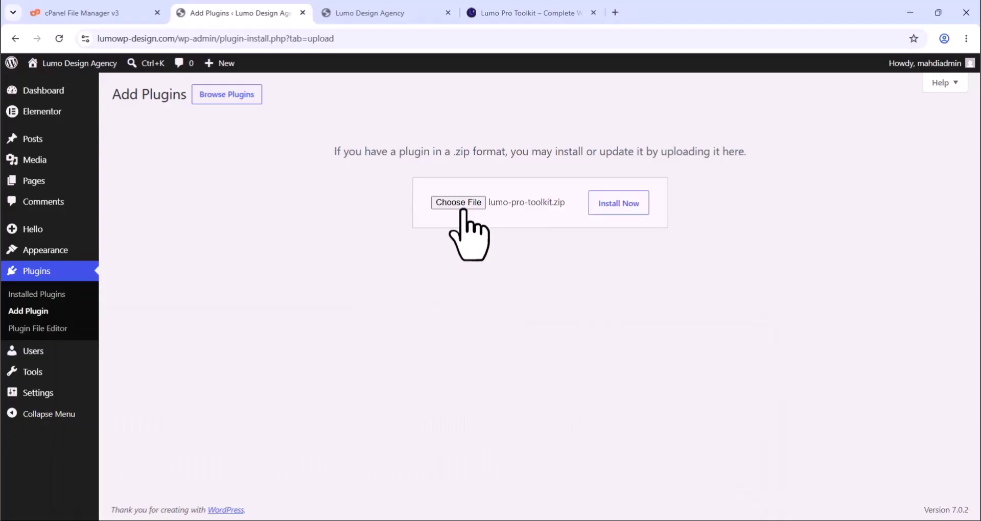
Install the uploaded Lumo Pro Toolkit package, activate the plugin and look over its Theme Builder theme parts
left_click(626, 206)
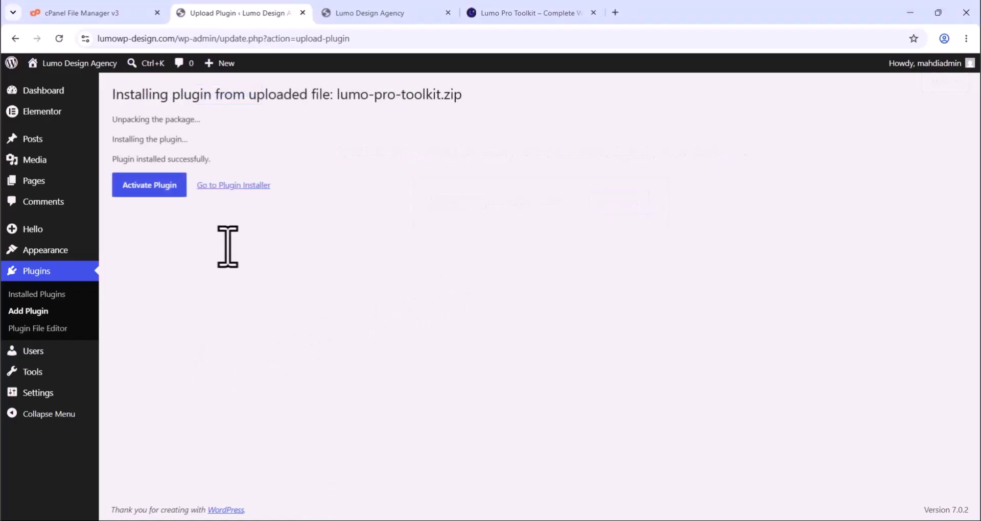
left_click(153, 191)
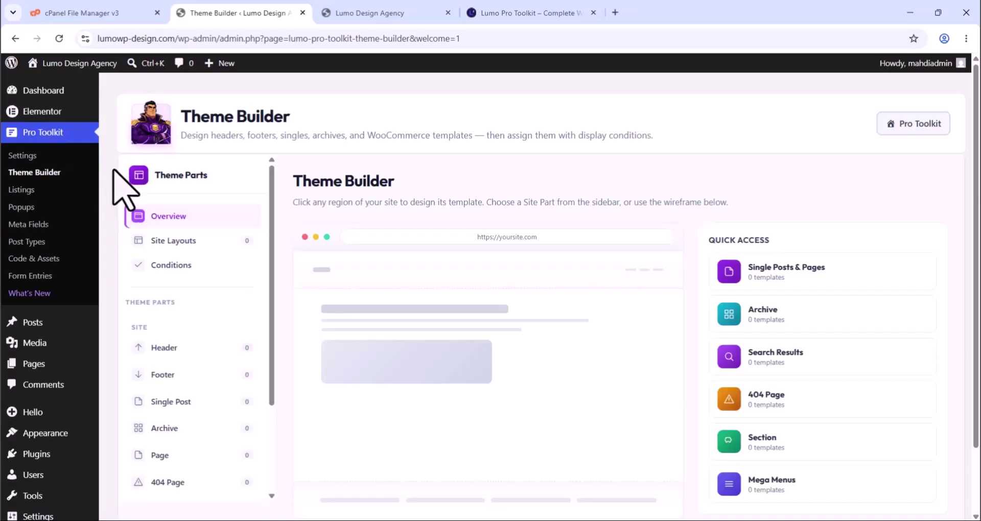
scroll(120, 179, "down", 2)
scroll(125, 180, "up", 2)
Review the headline and introduction of the Lumo Pro Toolkit product page
left_click(488, 9)
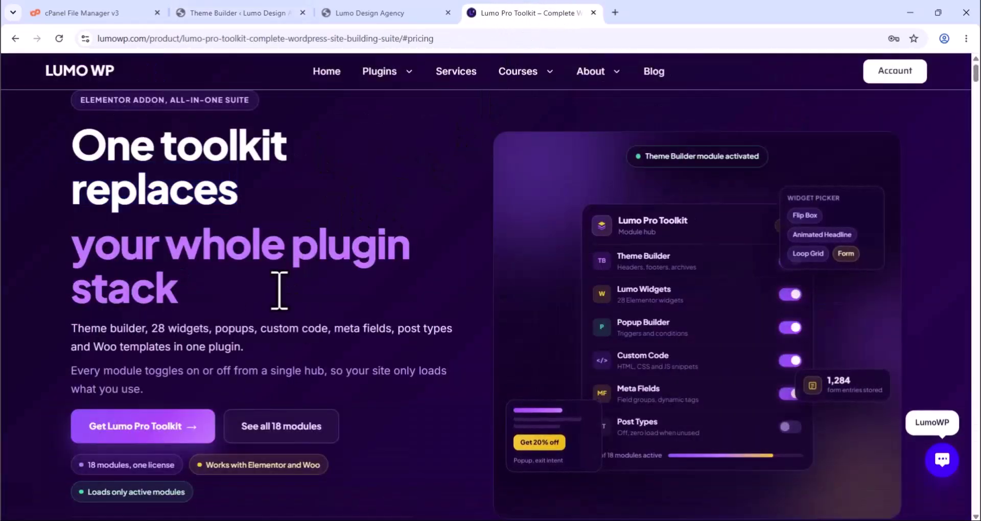
triple_click(259, 296)
left_click(265, 322)
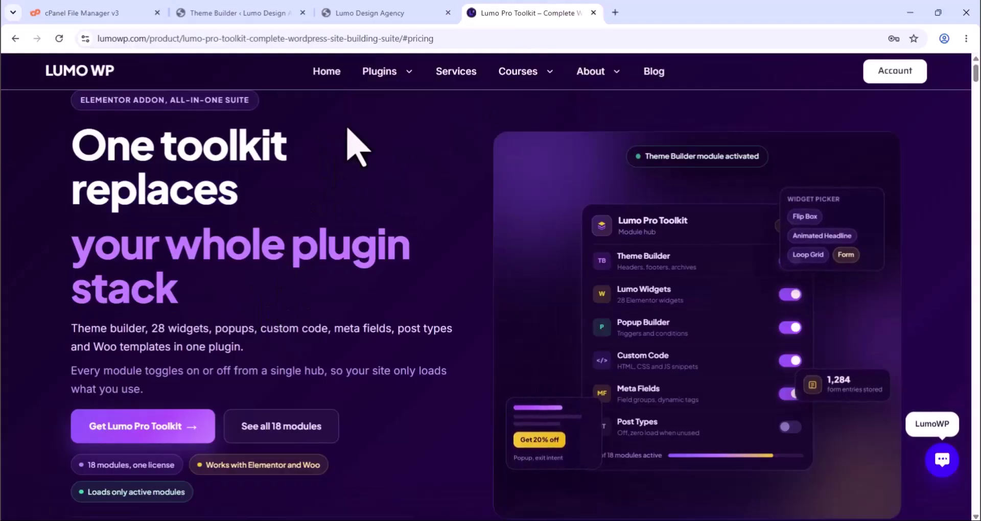
triple_click(383, 190)
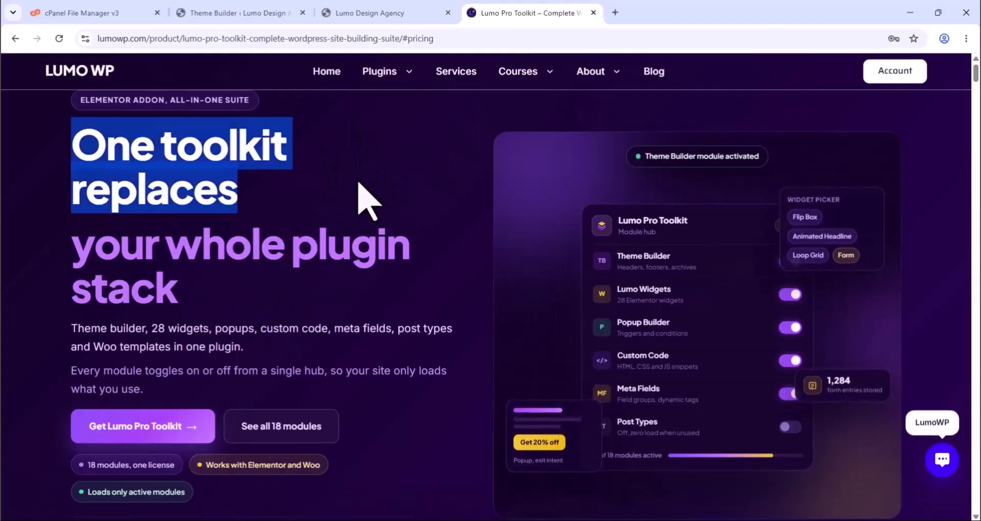
left_click(360, 189)
scroll(357, 181, "down", 3)
scroll(357, 181, "up", 3)
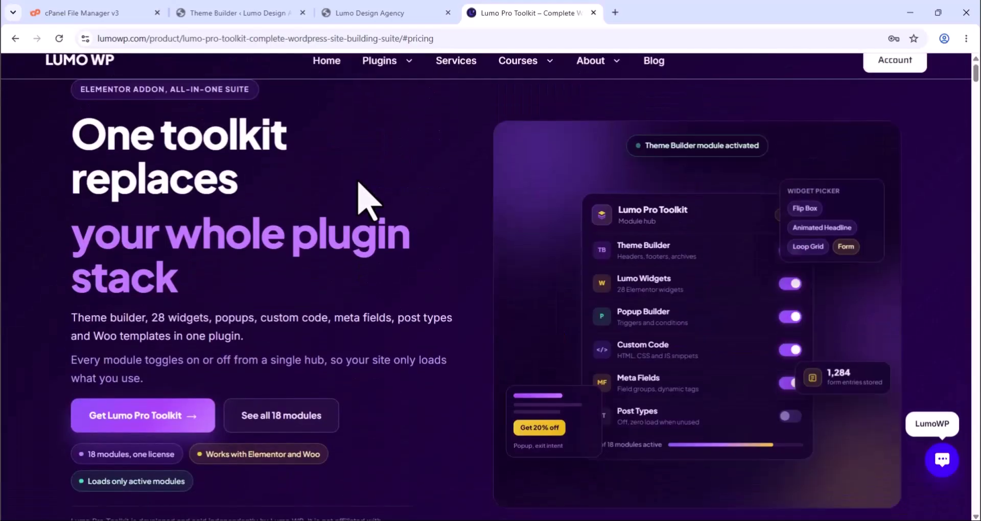
scroll(357, 181, "down", 1)
scroll(356, 180, "up", 1)
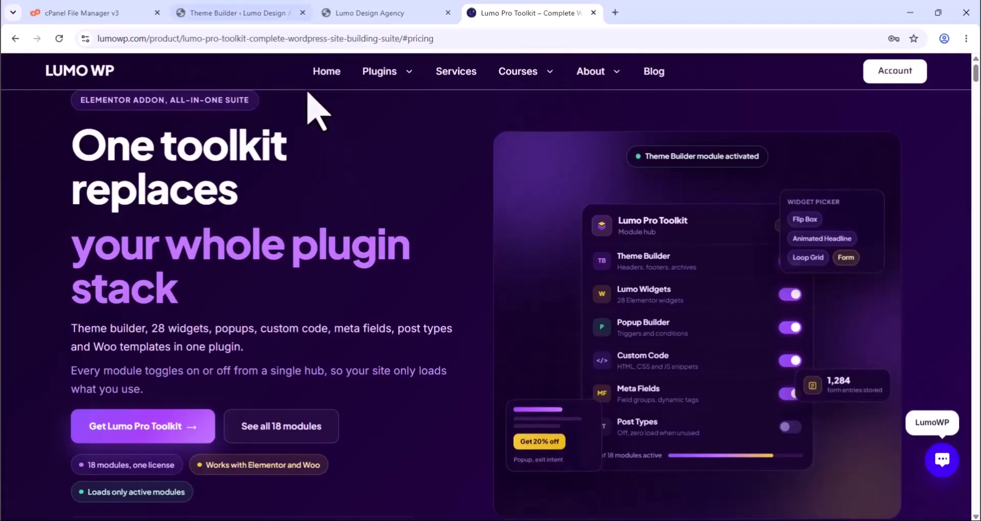
Return to the Lumo Design Agency site admin and open the dashboard home
left_click(250, 15)
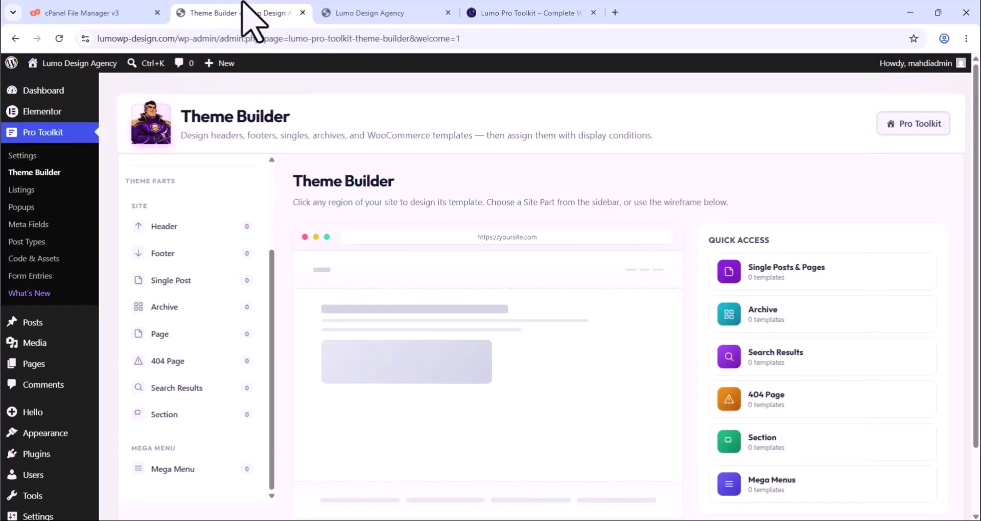
left_click(43, 91)
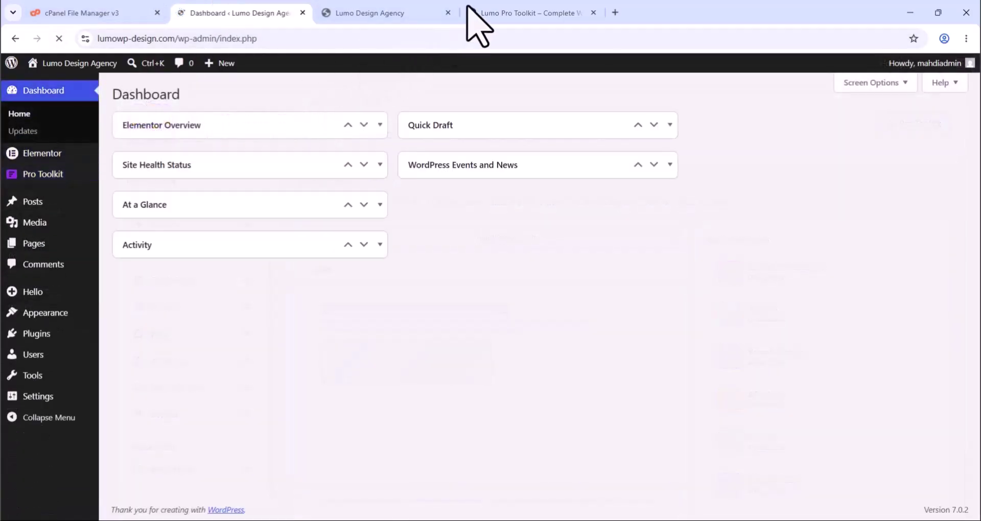
left_click(474, 4)
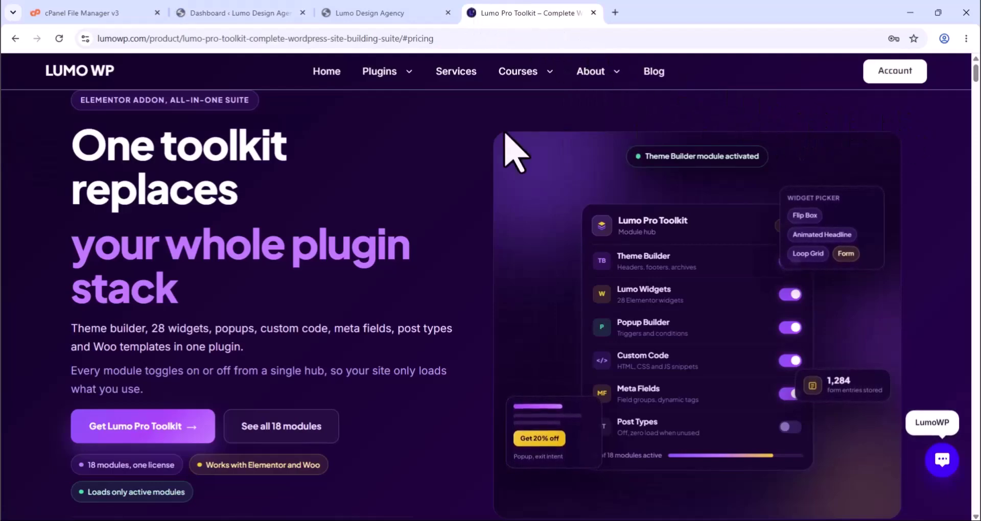
left_click(235, 9)
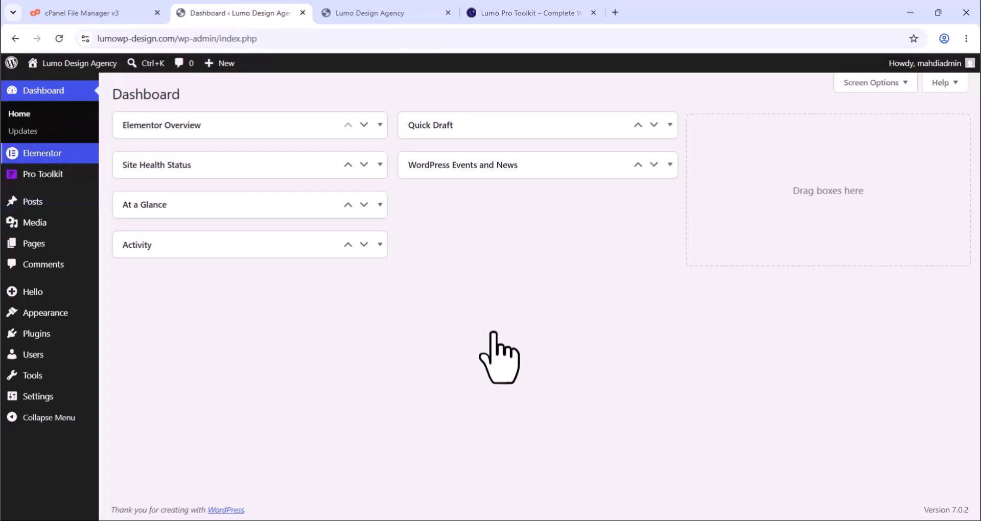